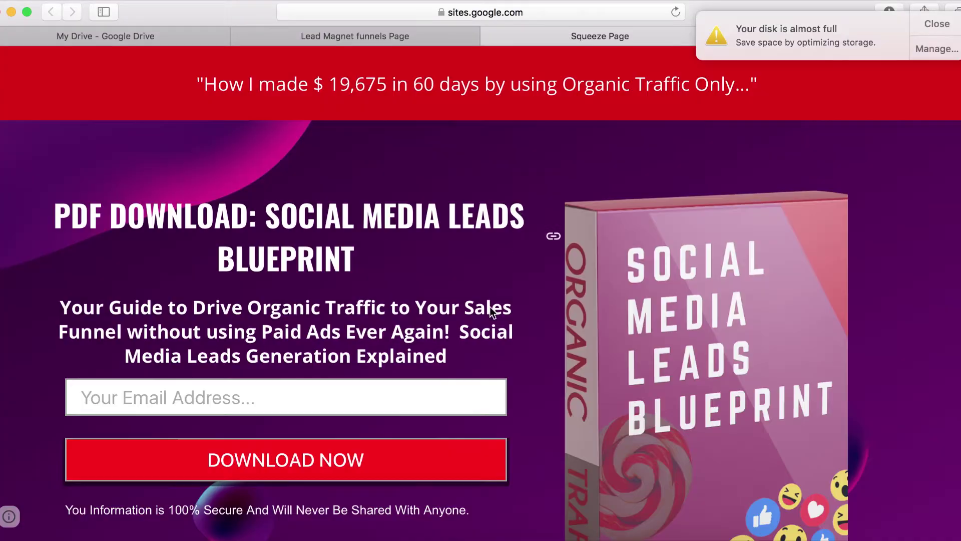
Open Google Drive from the Google apps grid on the Google homepage.
{"action": "scroll", "coordinate": [491, 326], "scroll_direction": "down", "scroll_amount": 5}
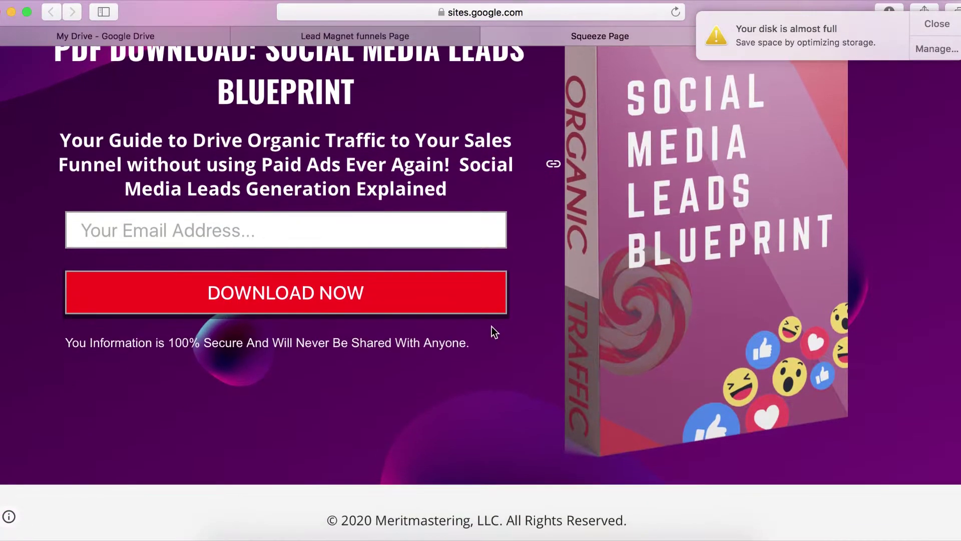
{"action": "scroll", "coordinate": [492, 327], "scroll_direction": "up", "scroll_amount": 3}
{"action": "scroll", "coordinate": [382, 119], "scroll_direction": "up", "scroll_amount": 2}
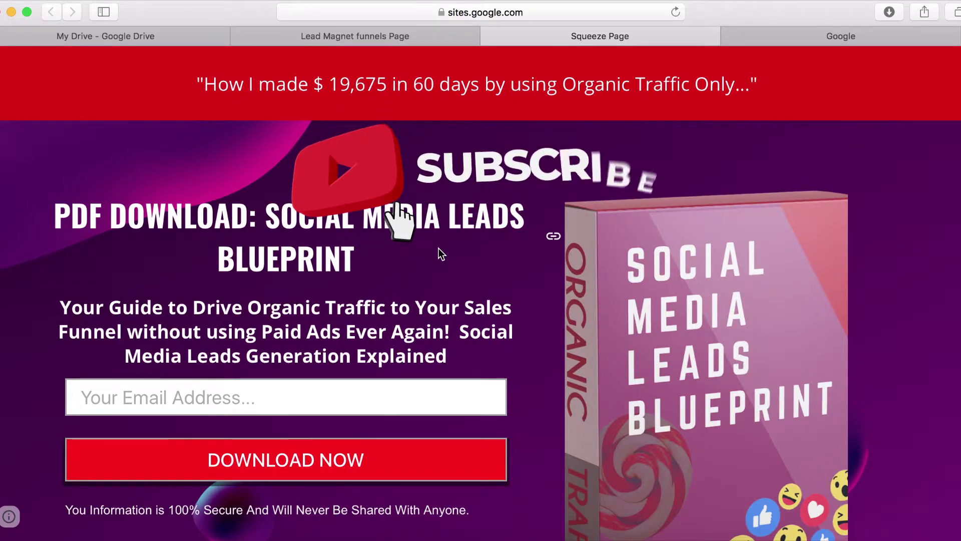
{"action": "left_click", "coordinate": [821, 42]}
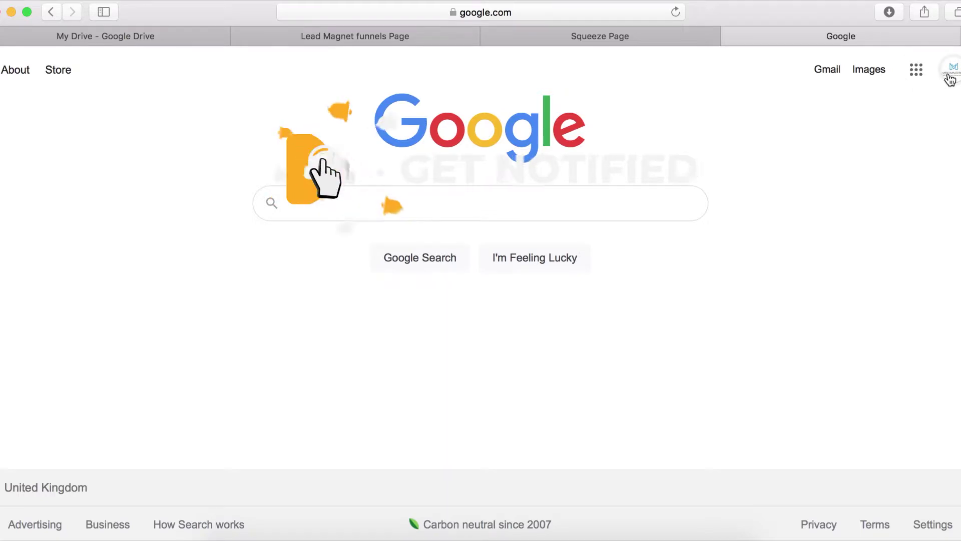
{"action": "left_click", "coordinate": [917, 75]}
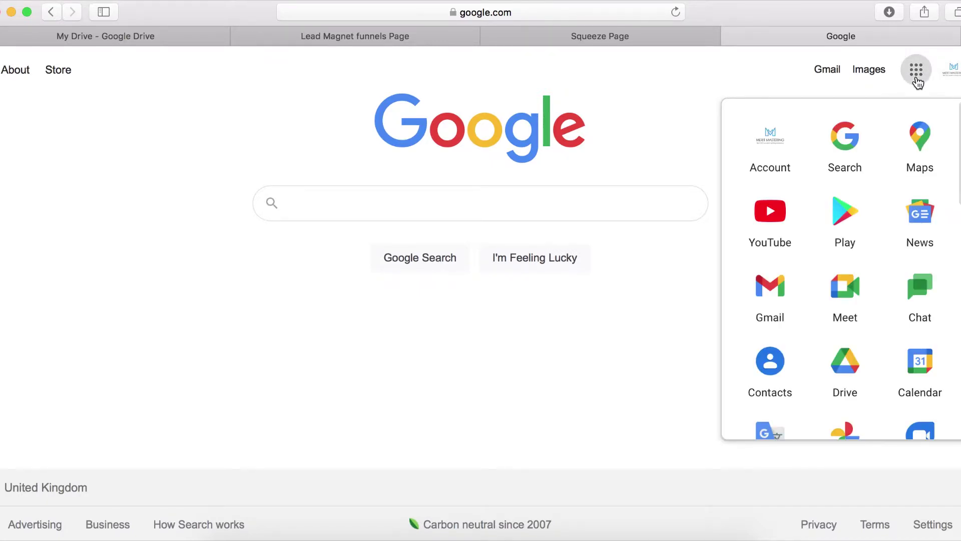
{"action": "scroll", "coordinate": [856, 352], "scroll_direction": "down", "scroll_amount": 3}
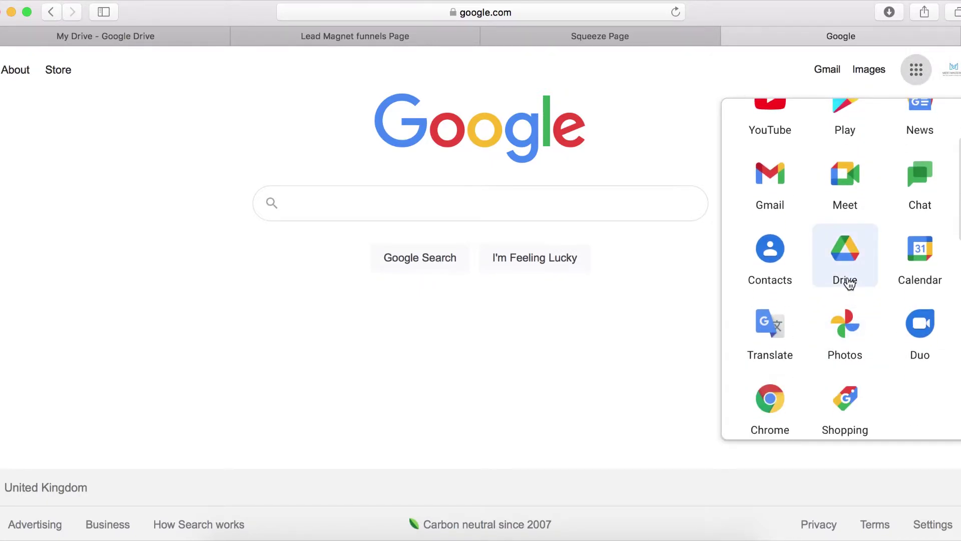
{"action": "left_click", "coordinate": [849, 282]}
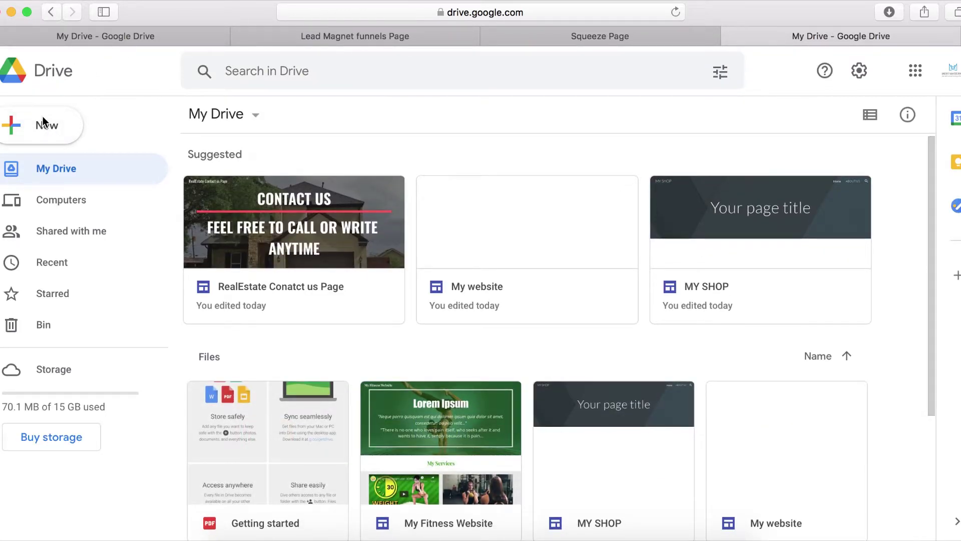
Create a new blank Google Sites site via New > More > Google Sites.
{"action": "left_click", "coordinate": [44, 133]}
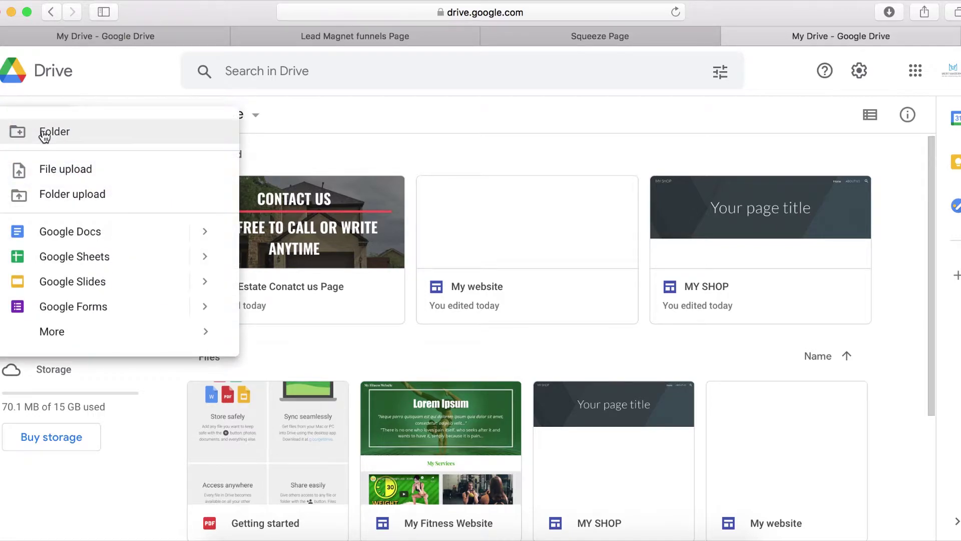
{"action": "mouse_move", "coordinate": [125, 344]}
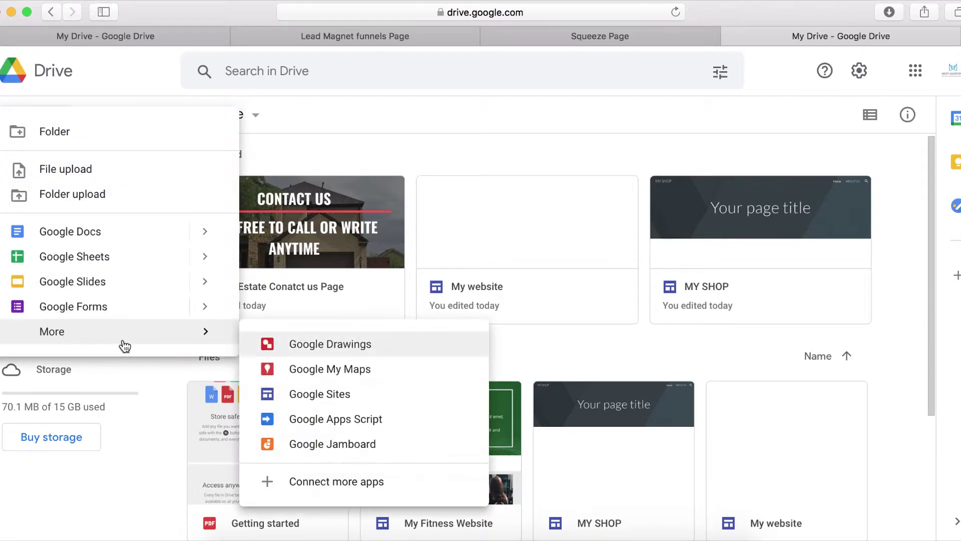
{"action": "left_click", "coordinate": [327, 398]}
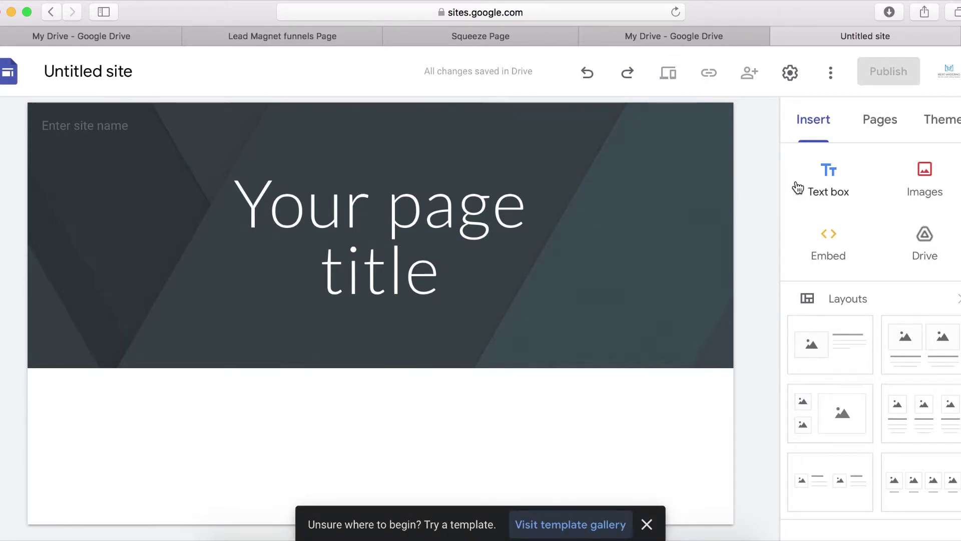
Apply the Impression theme for a dark header with uppercase title and red underline.
{"action": "left_click", "coordinate": [945, 125]}
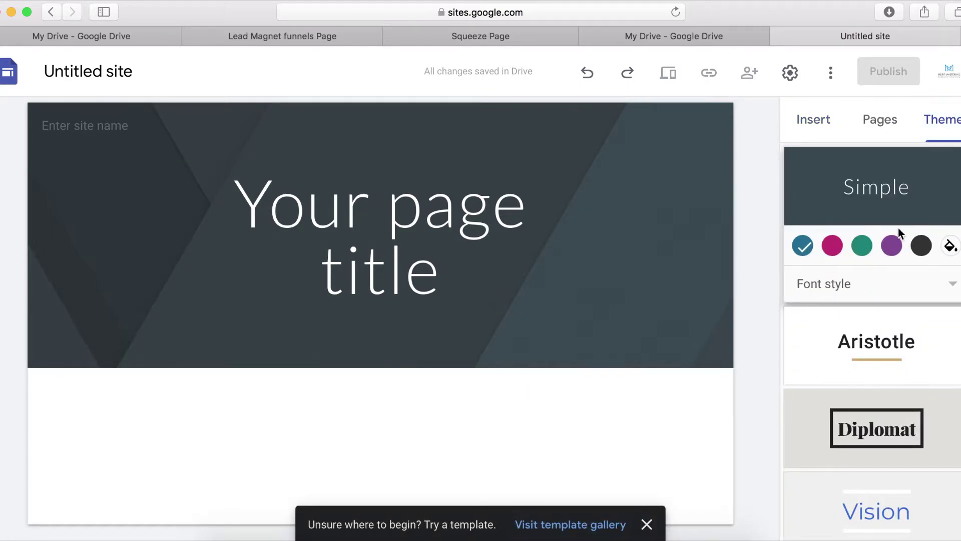
{"action": "scroll", "coordinate": [909, 351], "scroll_direction": "down", "scroll_amount": 5}
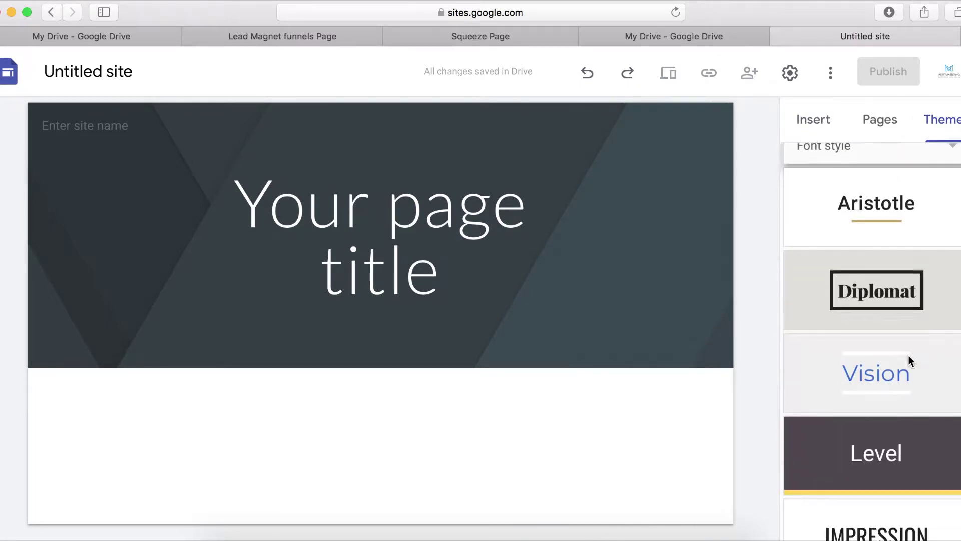
{"action": "scroll", "coordinate": [908, 350], "scroll_direction": "up", "scroll_amount": 5}
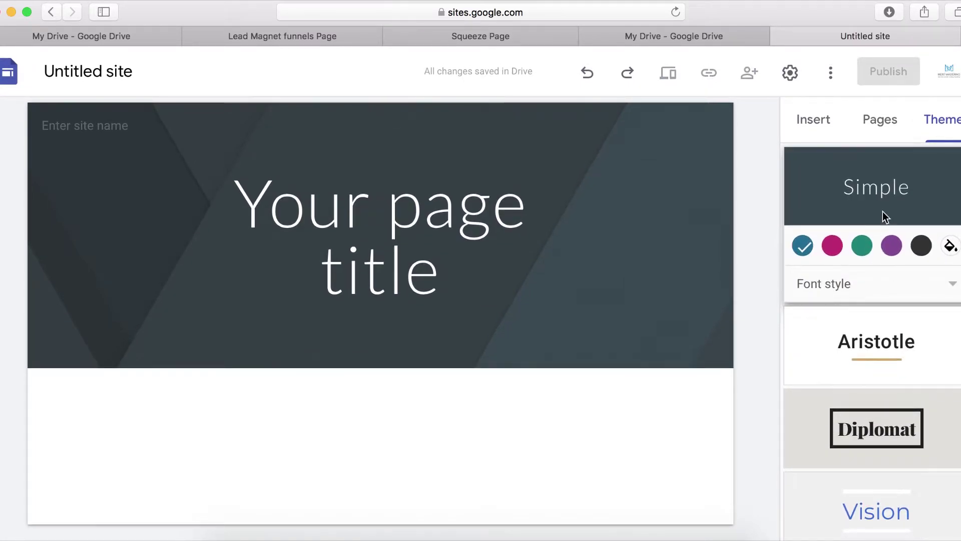
{"action": "scroll", "coordinate": [868, 395], "scroll_direction": "down", "scroll_amount": 5}
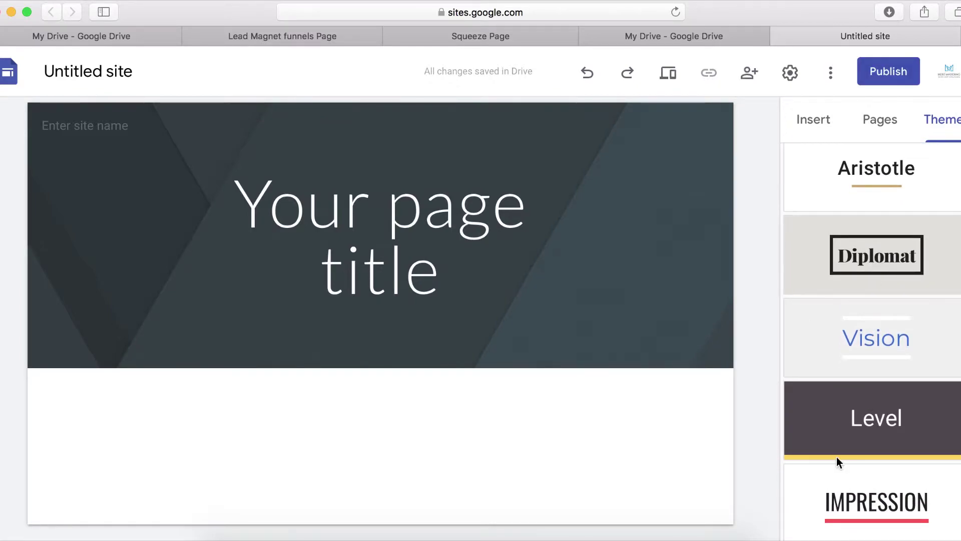
{"action": "left_click", "coordinate": [861, 504]}
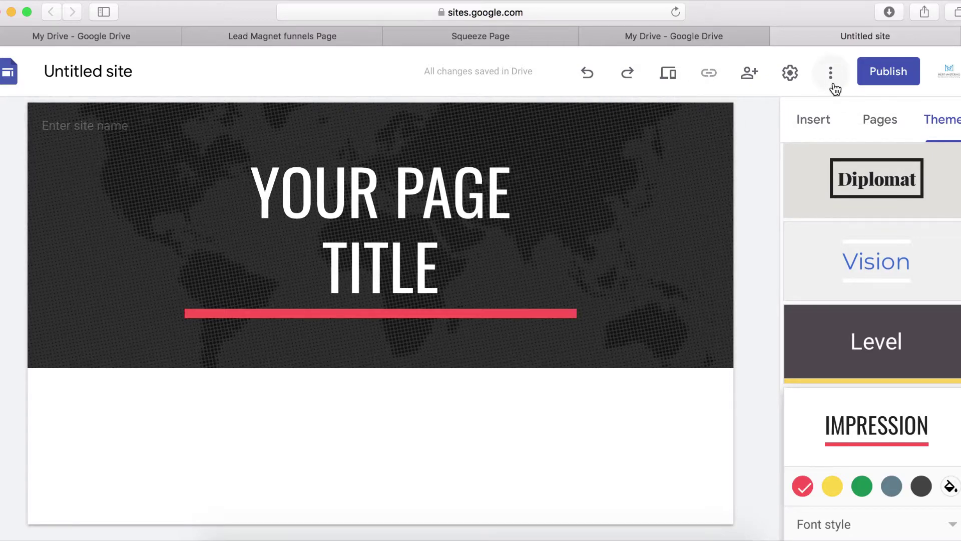
Paste the '$19,675 in 60 days' quote as the announcement banner message.
{"action": "left_click", "coordinate": [797, 79]}
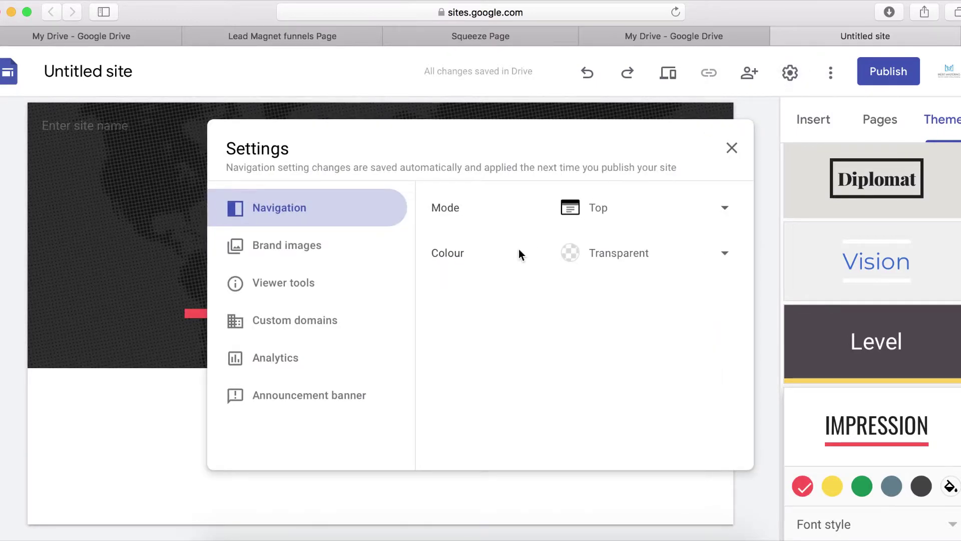
{"action": "left_click", "coordinate": [308, 401]}
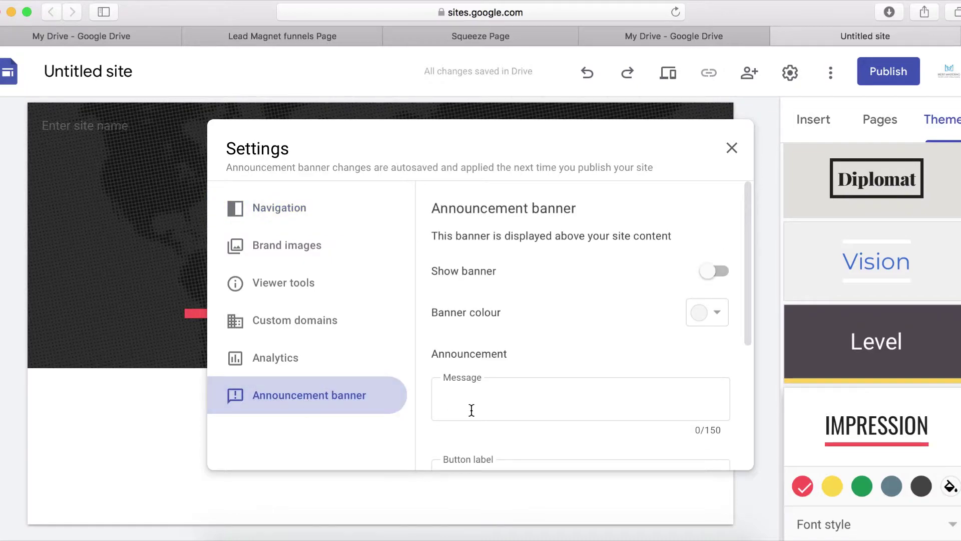
{"action": "scroll", "coordinate": [491, 409], "scroll_direction": "down", "scroll_amount": 4}
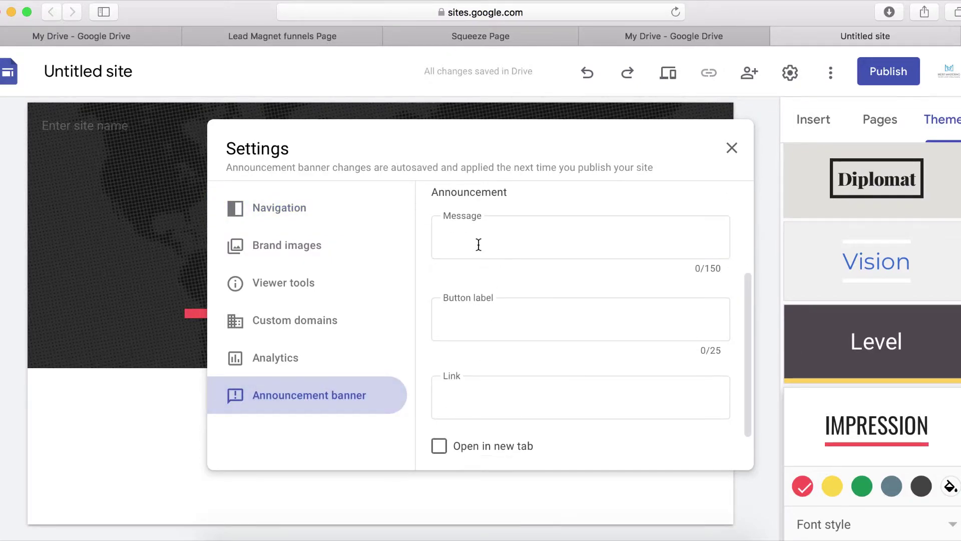
{"action": "left_click", "coordinate": [478, 244]}
{"action": "right_click", "coordinate": [480, 244]}
{"action": "left_click", "coordinate": [503, 276]}
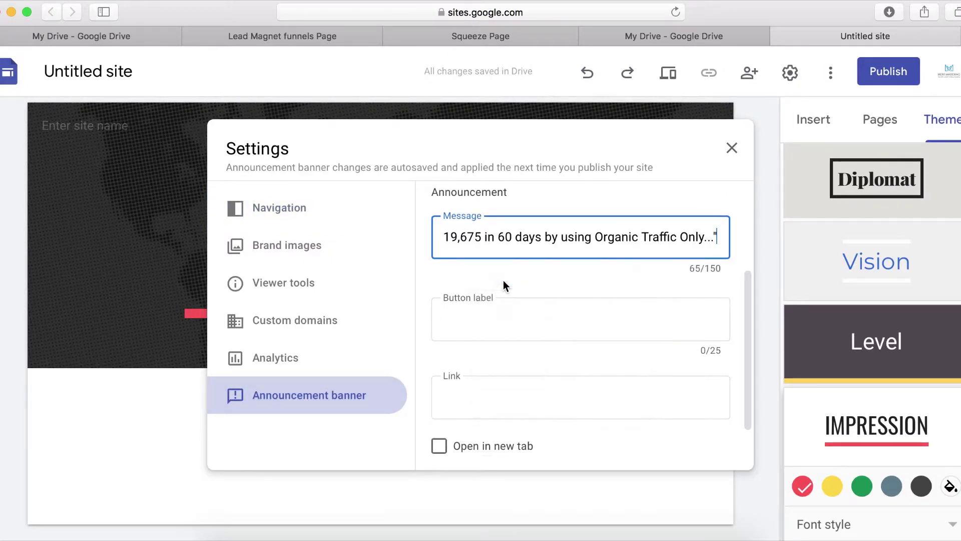
Give the banner a 'Get Started' button linking to 'kakka'.
{"action": "left_click", "coordinate": [498, 321]}
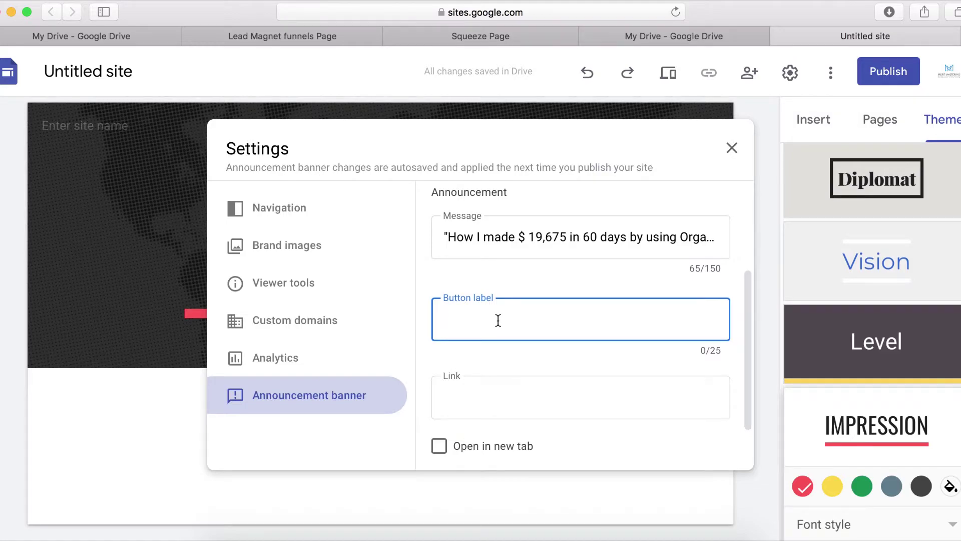
{"action": "type", "text": "Get Started"}
{"action": "left_click", "coordinate": [505, 408]}
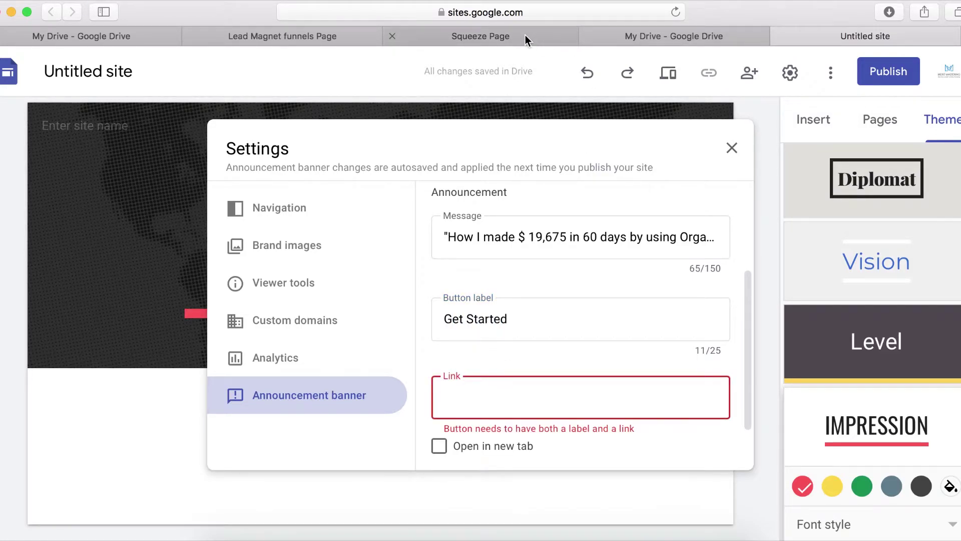
{"action": "left_click", "coordinate": [526, 13]}
{"action": "key", "text": "Escape"}
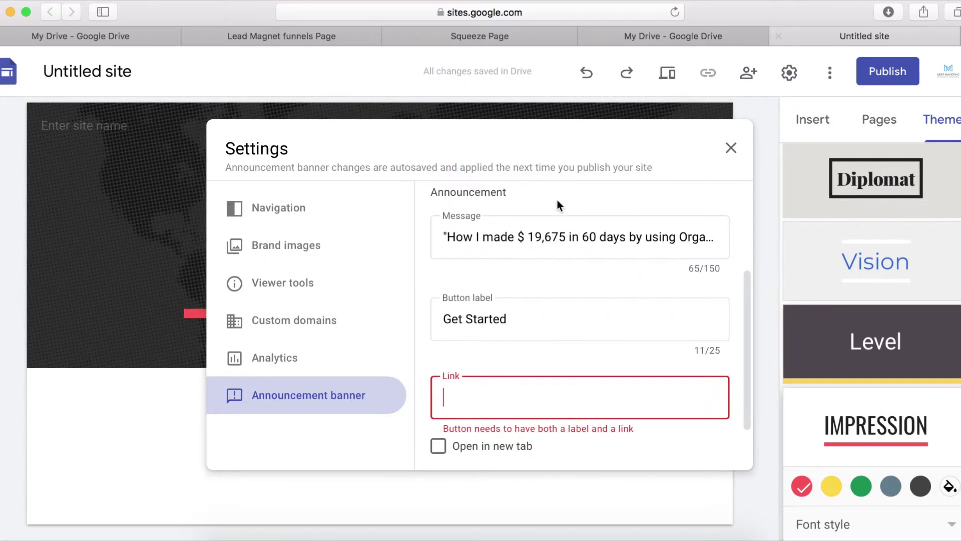
{"action": "left_click", "coordinate": [486, 394]}
{"action": "type", "text": "kakka"}
Show the announcement banner on the home page only.
{"action": "scroll", "coordinate": [513, 438], "scroll_direction": "down", "scroll_amount": 3}
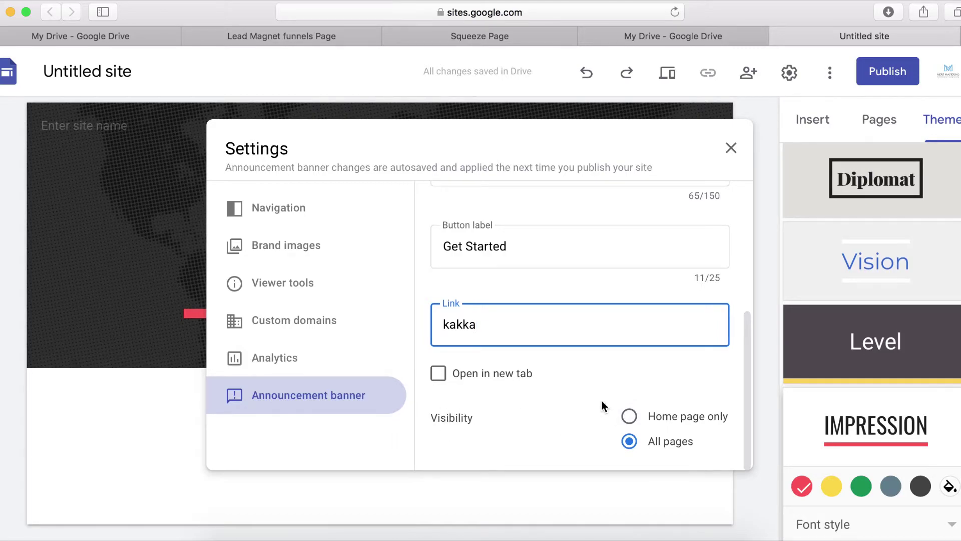
{"action": "left_click", "coordinate": [630, 419]}
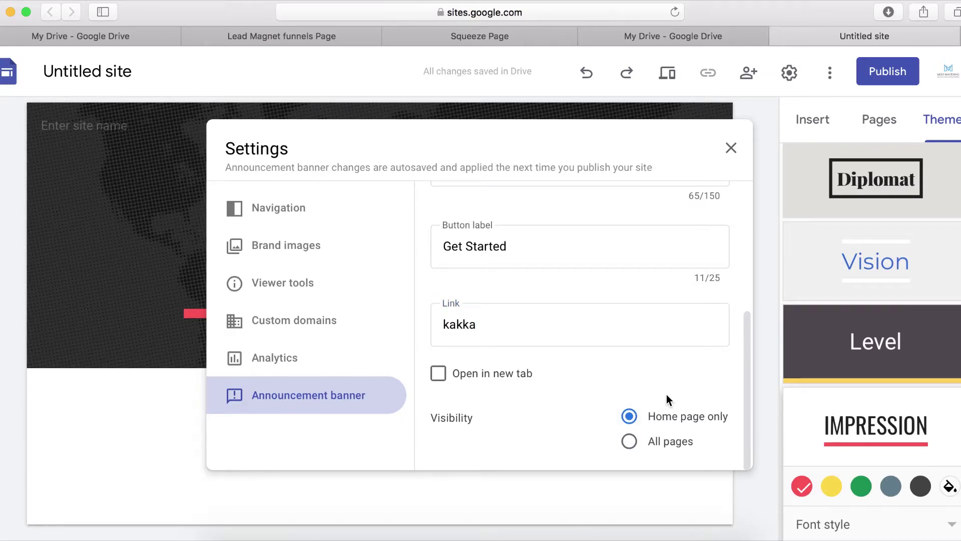
{"action": "scroll", "coordinate": [666, 395], "scroll_direction": "up", "scroll_amount": 2}
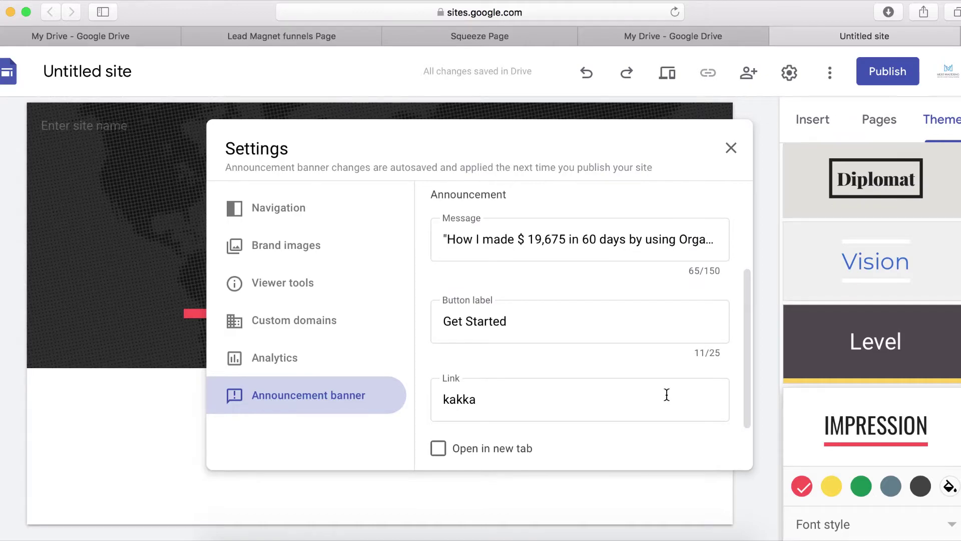
{"action": "scroll", "coordinate": [728, 236], "scroll_direction": "down", "scroll_amount": 2}
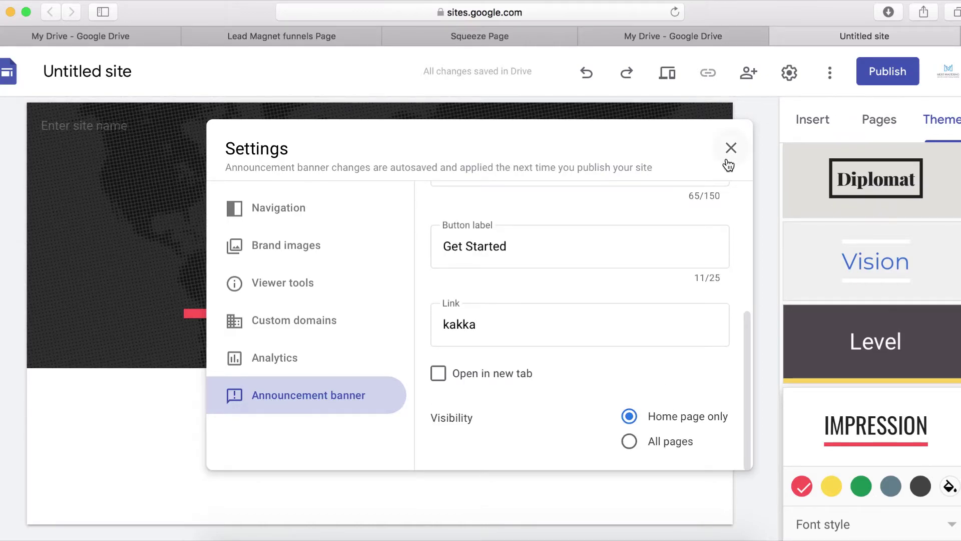
{"action": "scroll", "coordinate": [655, 307], "scroll_direction": "up", "scroll_amount": 5}
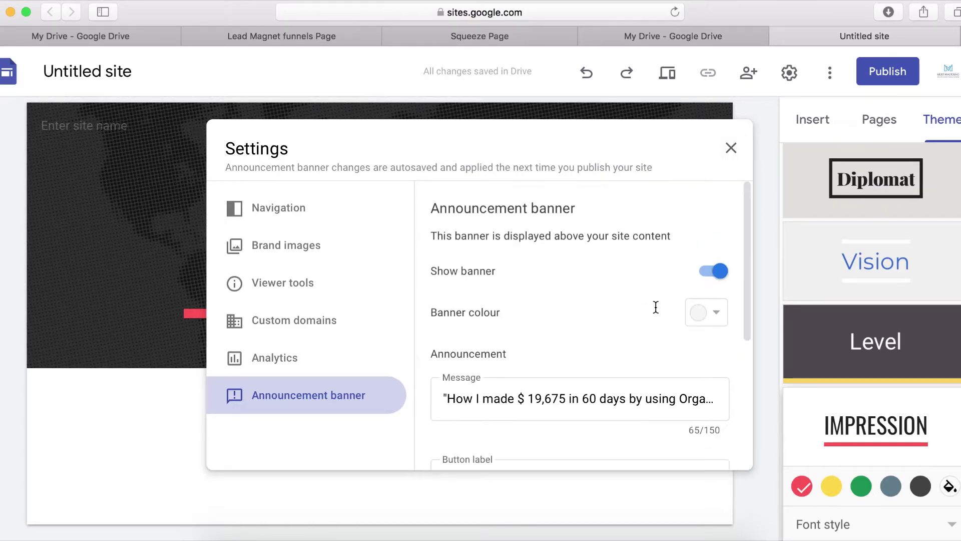
Set the announcement banner colour to red and close Settings.
{"action": "left_click", "coordinate": [717, 321]}
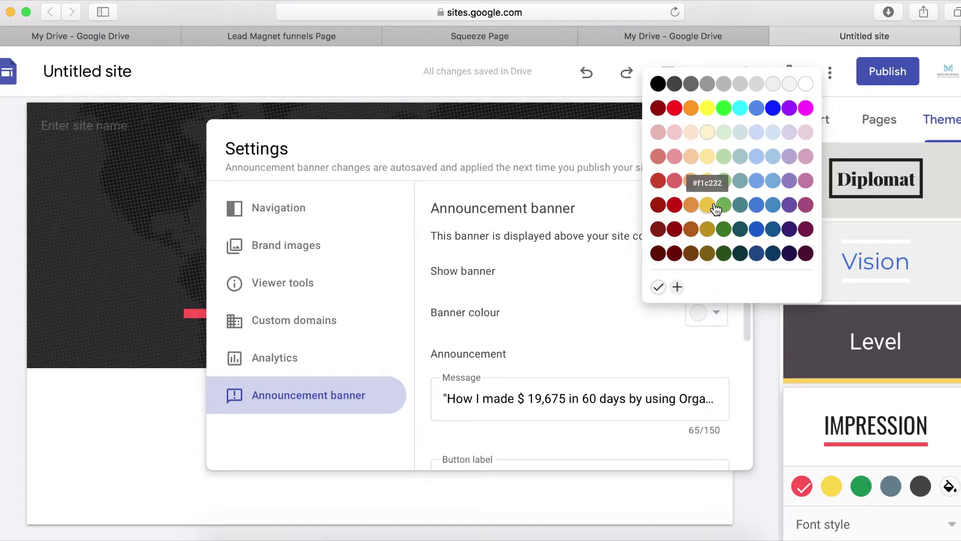
{"action": "left_click", "coordinate": [678, 115]}
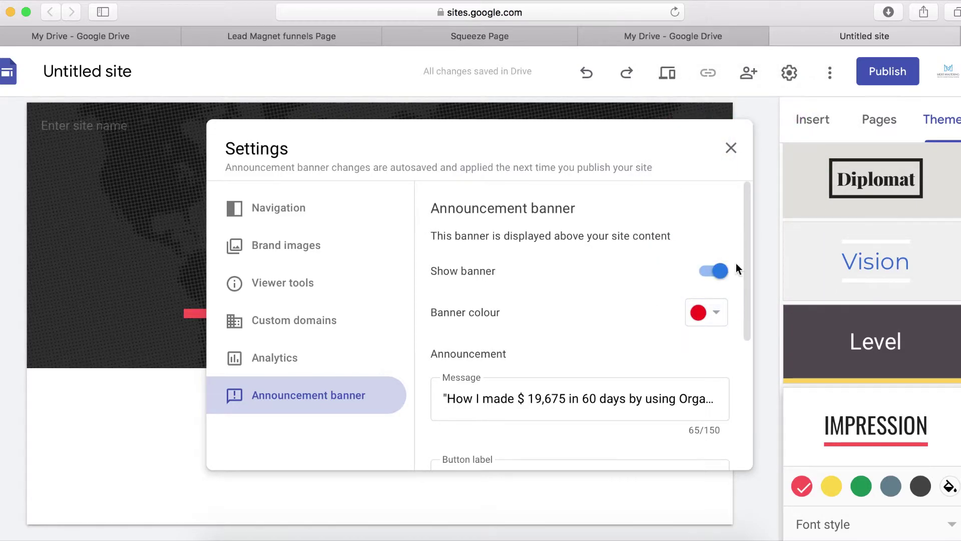
{"action": "key", "text": "Escape"}
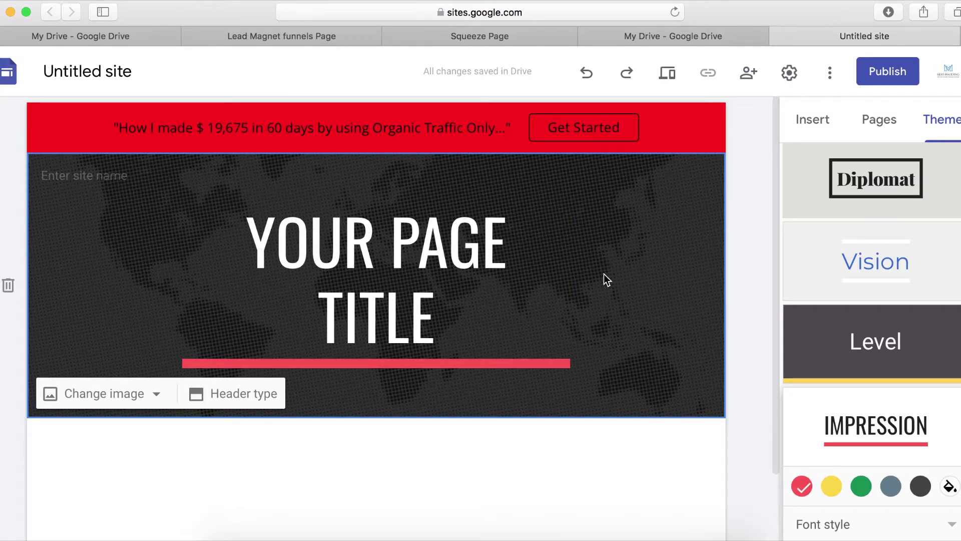
Narrow the page title box into the left half of the header.
{"action": "left_click", "coordinate": [441, 265]}
{"action": "left_click_drag", "start_coordinate": [452, 287], "coordinate": [386, 289]}
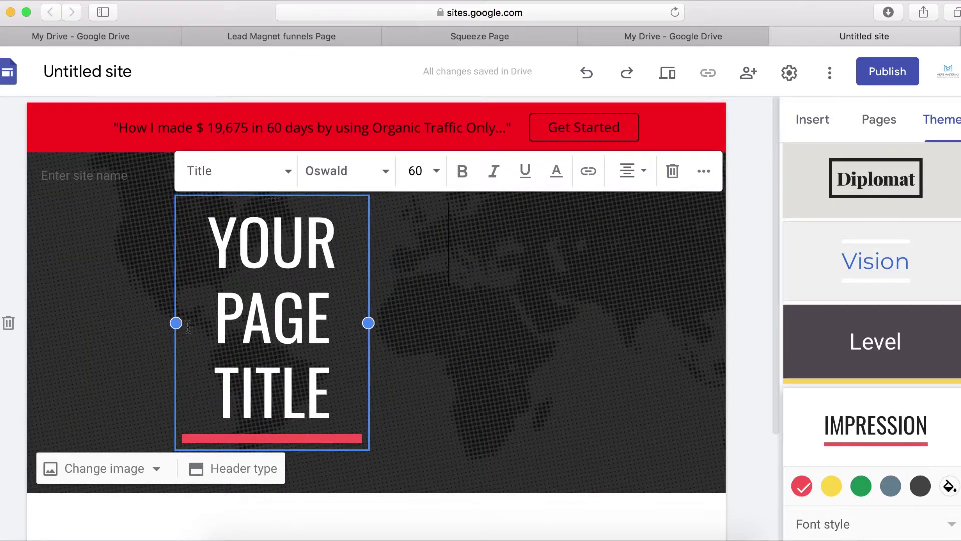
{"action": "left_click_drag", "start_coordinate": [176, 323], "coordinate": [105, 328]}
{"action": "left_click", "coordinate": [451, 297]}
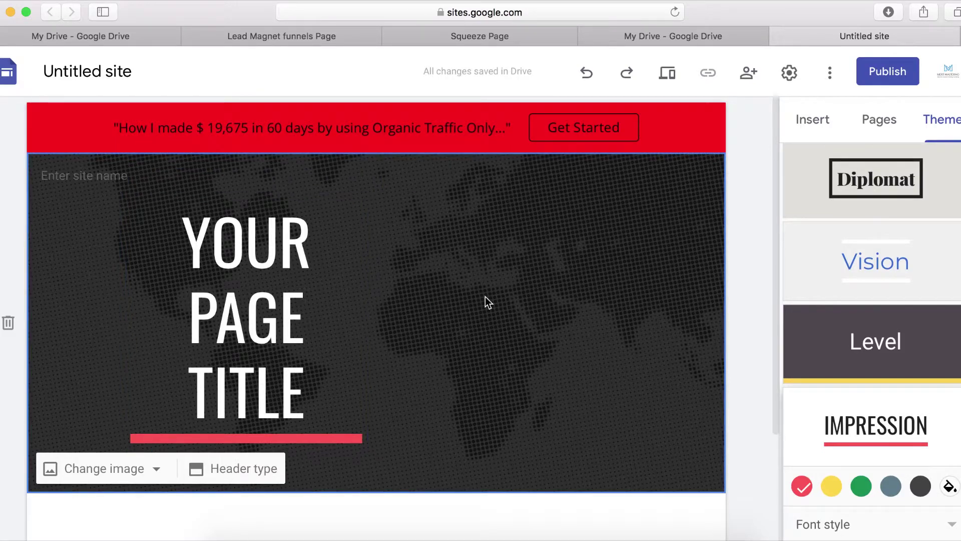
Upload EmbeddedImage.png ebook cover into the header, resize it and show it uncropped.
{"action": "double_click", "coordinate": [584, 308]}
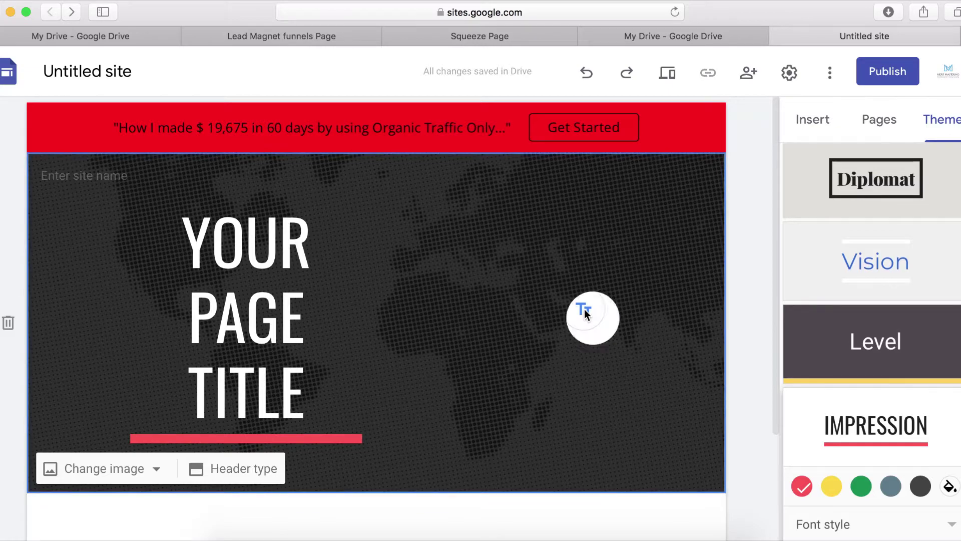
{"action": "left_click", "coordinate": [627, 312]}
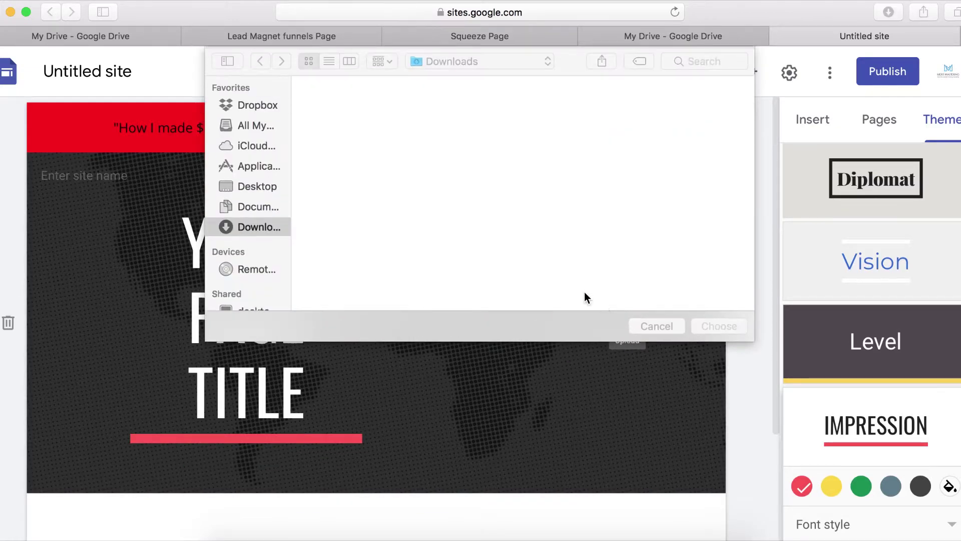
{"action": "left_click", "coordinate": [355, 211]}
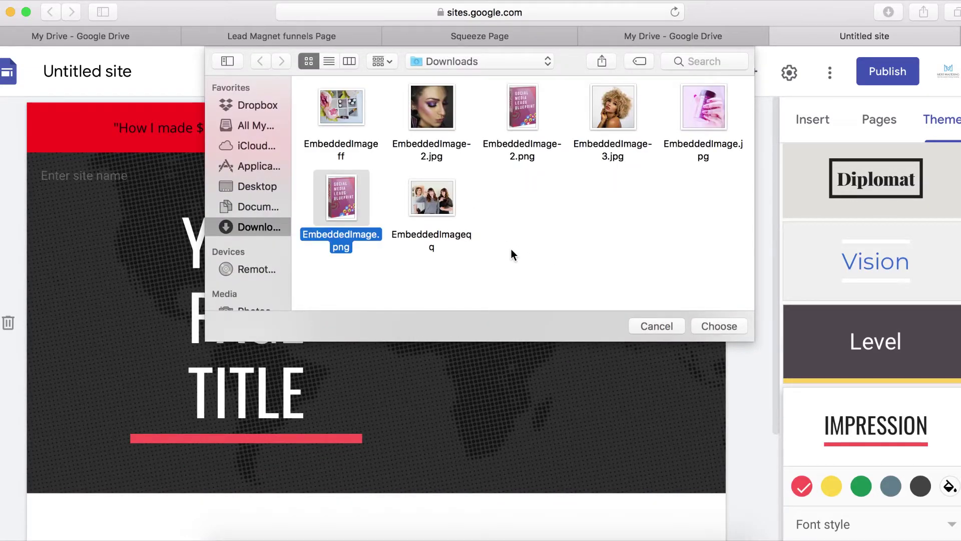
{"action": "left_click", "coordinate": [719, 327]}
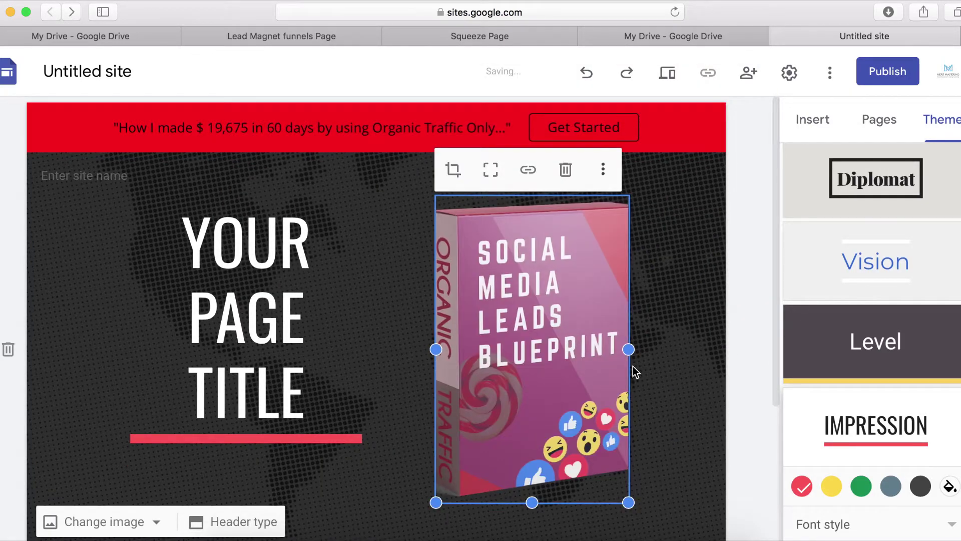
{"action": "left_click_drag", "start_coordinate": [628, 350], "coordinate": [671, 349]}
{"action": "left_click_drag", "start_coordinate": [436, 349], "coordinate": [384, 350]}
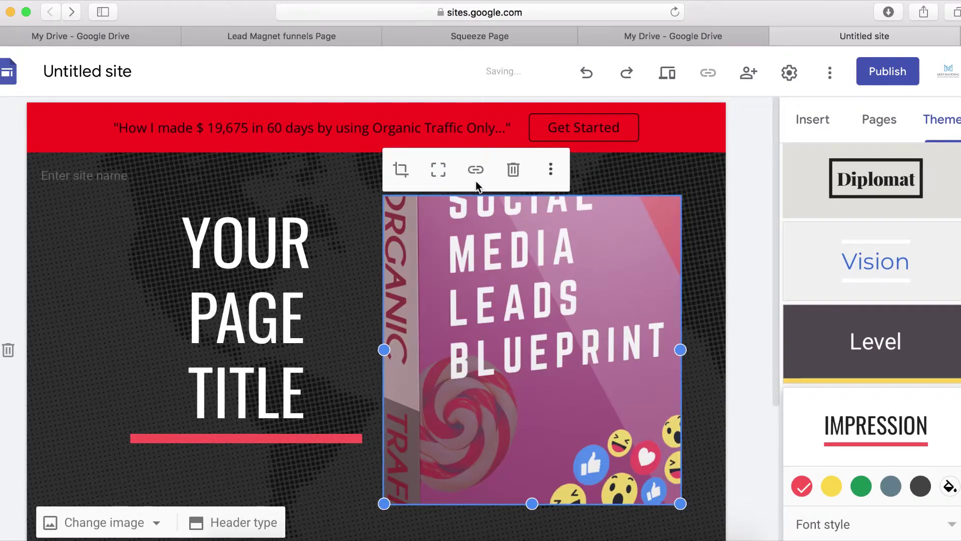
{"action": "left_click", "coordinate": [440, 173]}
{"action": "scroll", "coordinate": [616, 345], "scroll_direction": "down", "scroll_amount": 6}
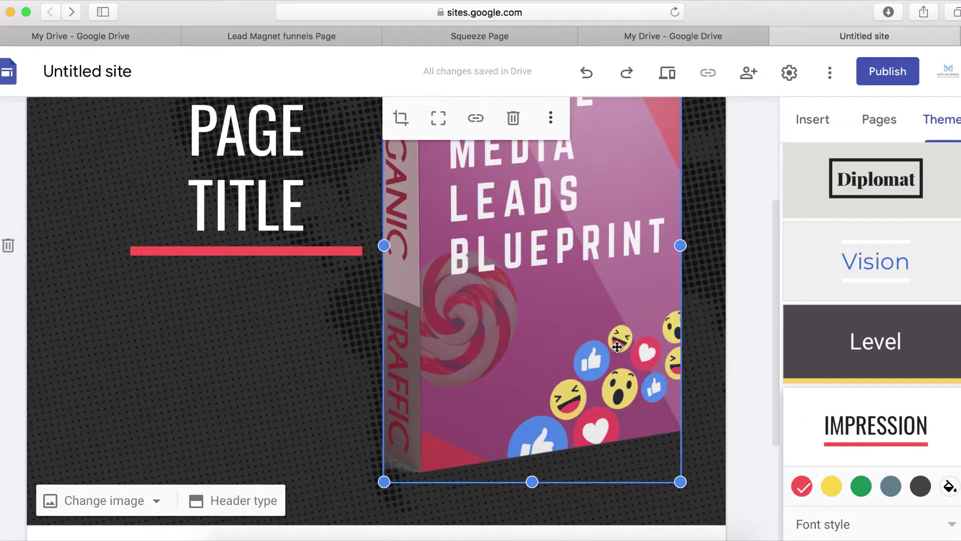
{"action": "scroll", "coordinate": [429, 227], "scroll_direction": "up", "scroll_amount": 1}
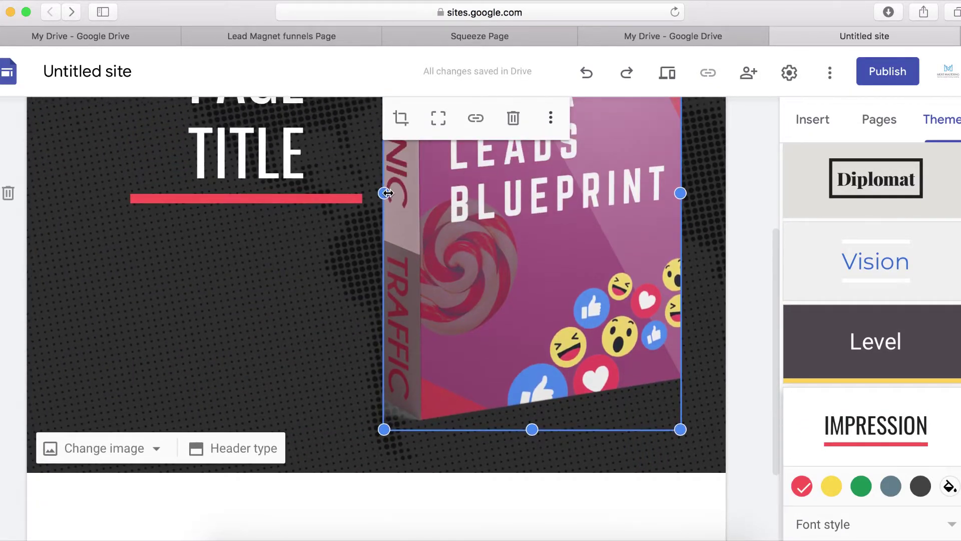
{"action": "mouse_move", "coordinate": [386, 191]}
{"action": "left_mouse_down"}
{"action": "mouse_move", "coordinate": [429, 196]}
{"action": "mouse_move", "coordinate": [414, 205]}
{"action": "mouse_move", "coordinate": [391, 199]}
{"action": "left_mouse_up"}
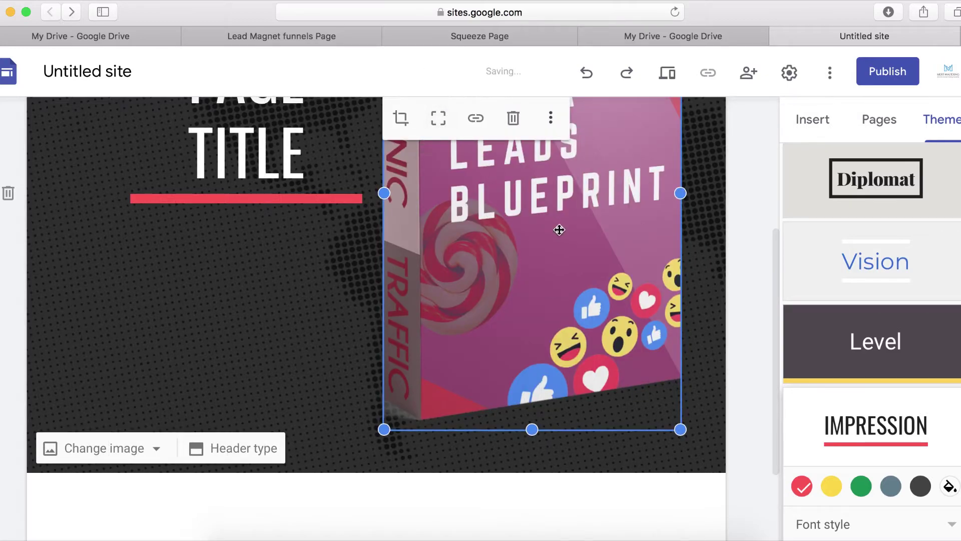
{"action": "left_click", "coordinate": [703, 310]}
{"action": "scroll", "coordinate": [686, 373], "scroll_direction": "up", "scroll_amount": 5}
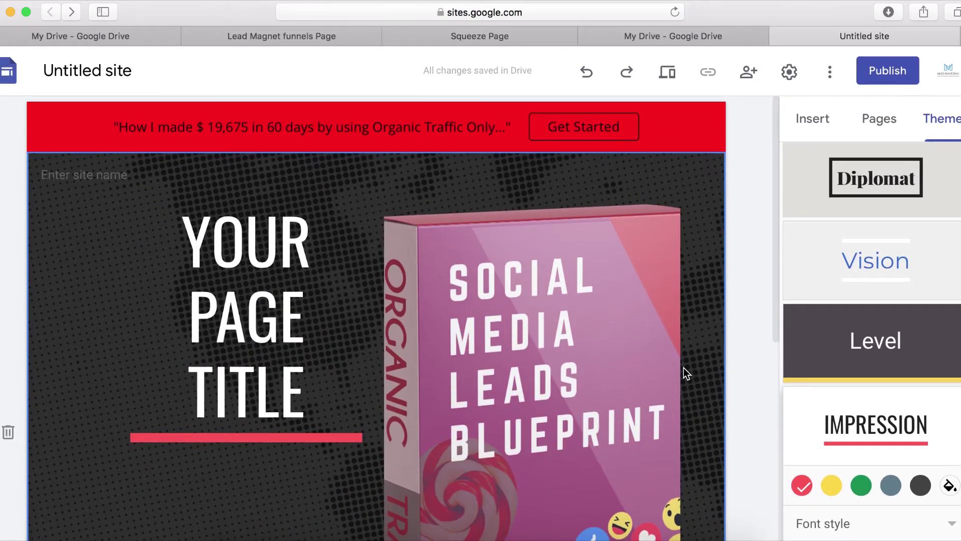
Replace the placeholder title with the pasted 'PDF DOWNLOAD: Social Media Leads Blueprint' text, removing empty lines.
{"action": "left_click", "coordinate": [243, 337]}
{"action": "double_click", "coordinate": [244, 337]}
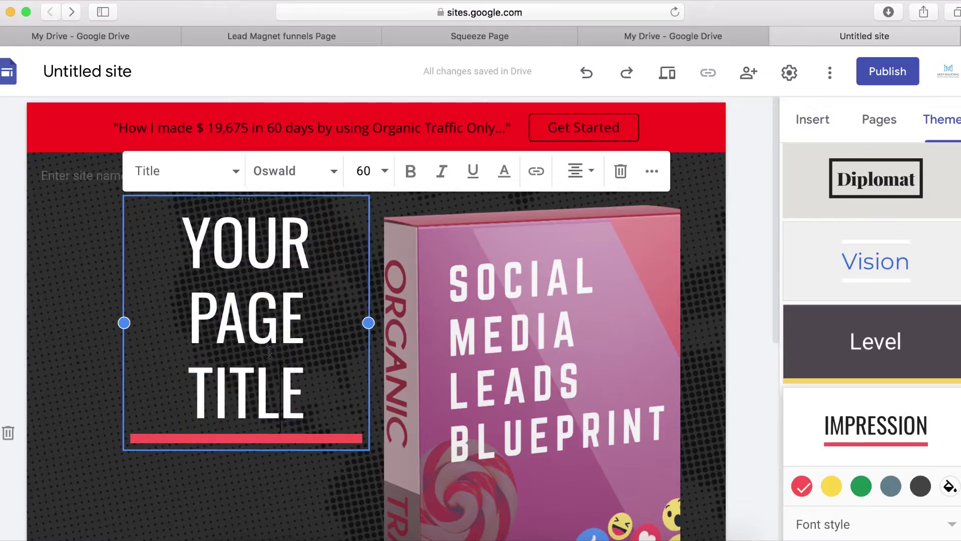
{"action": "right_click", "coordinate": [275, 275]}
{"action": "left_click", "coordinate": [304, 351]}
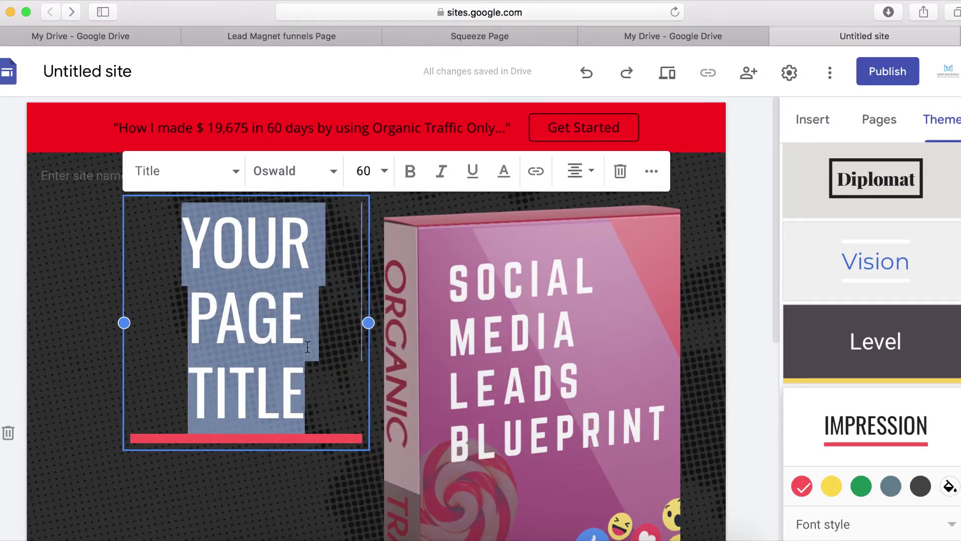
{"action": "scroll", "coordinate": [291, 417], "scroll_direction": "down", "scroll_amount": 2}
{"action": "scroll", "coordinate": [292, 417], "scroll_direction": "down", "scroll_amount": 2}
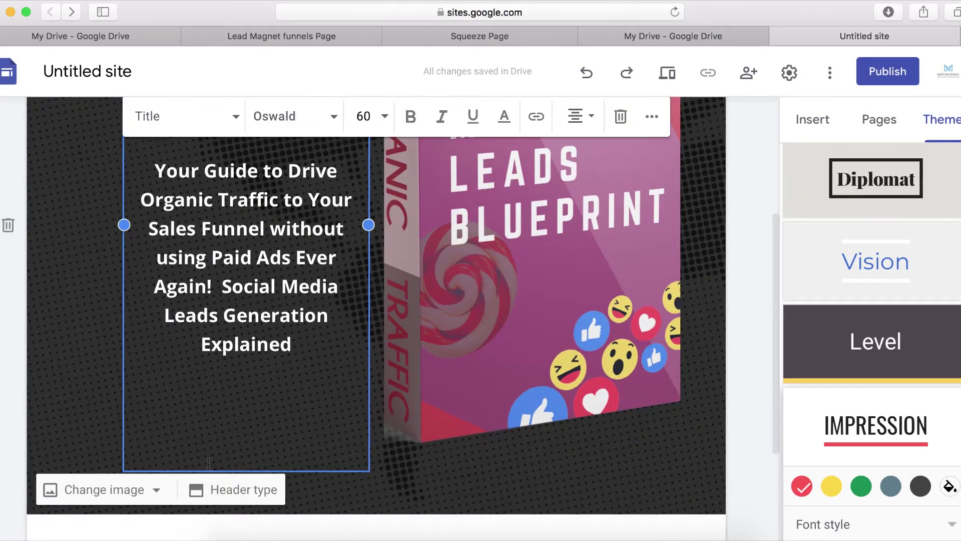
{"action": "key", "text": "BackSpace"}
{"action": "key", "text": "BackSpace"}
{"action": "key", "text": "BackSpace"}
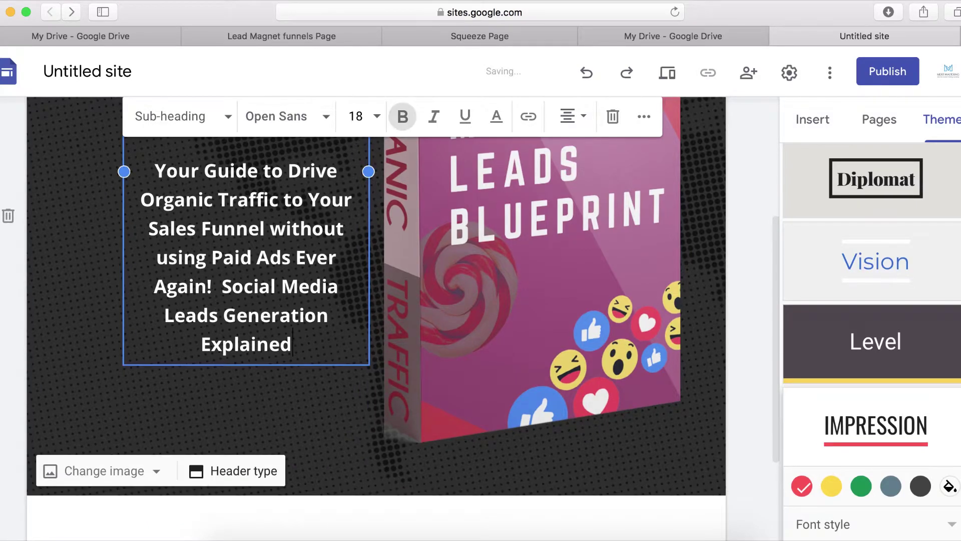
Narrow the ebook cover image from its left handle.
{"action": "scroll", "coordinate": [568, 390], "scroll_direction": "up", "scroll_amount": 3}
{"action": "left_click", "coordinate": [568, 391]}
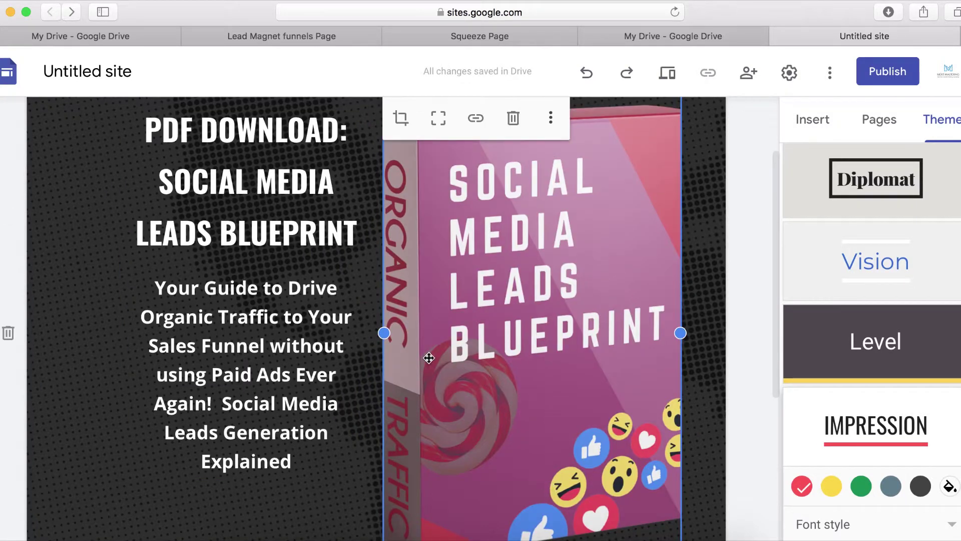
{"action": "left_click_drag", "start_coordinate": [386, 333], "coordinate": [434, 336]}
Shorten the cover image and header by dragging the image's bottom edge up.
{"action": "scroll", "coordinate": [551, 419], "scroll_direction": "down", "scroll_amount": 5}
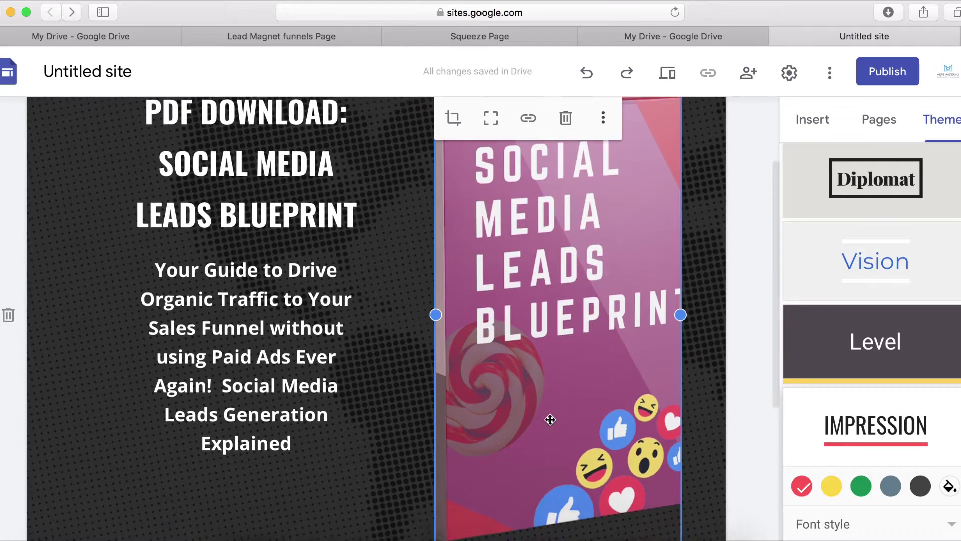
{"action": "left_click_drag", "start_coordinate": [558, 457], "coordinate": [575, 376]}
{"action": "scroll", "coordinate": [579, 376], "scroll_direction": "up", "scroll_amount": 4}
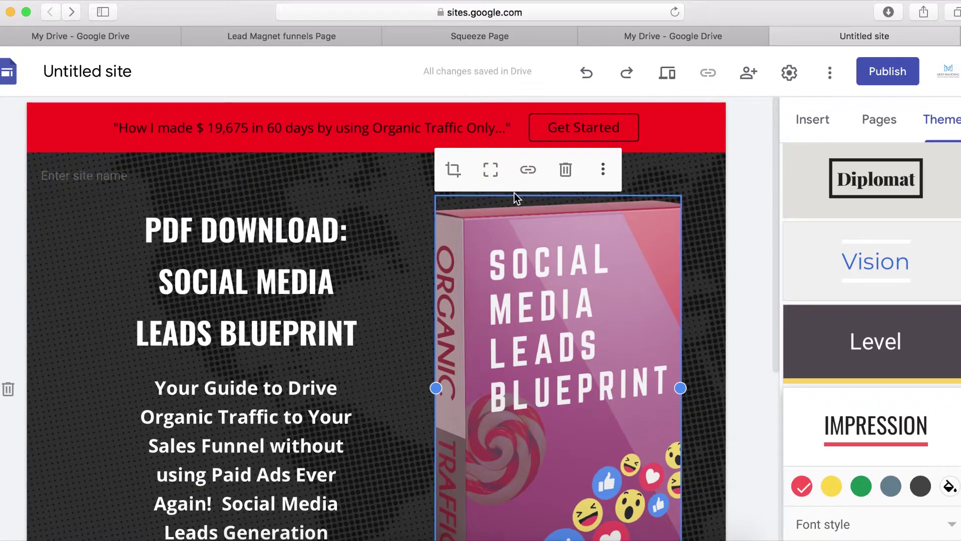
{"action": "scroll", "coordinate": [613, 307], "scroll_direction": "down", "scroll_amount": 5}
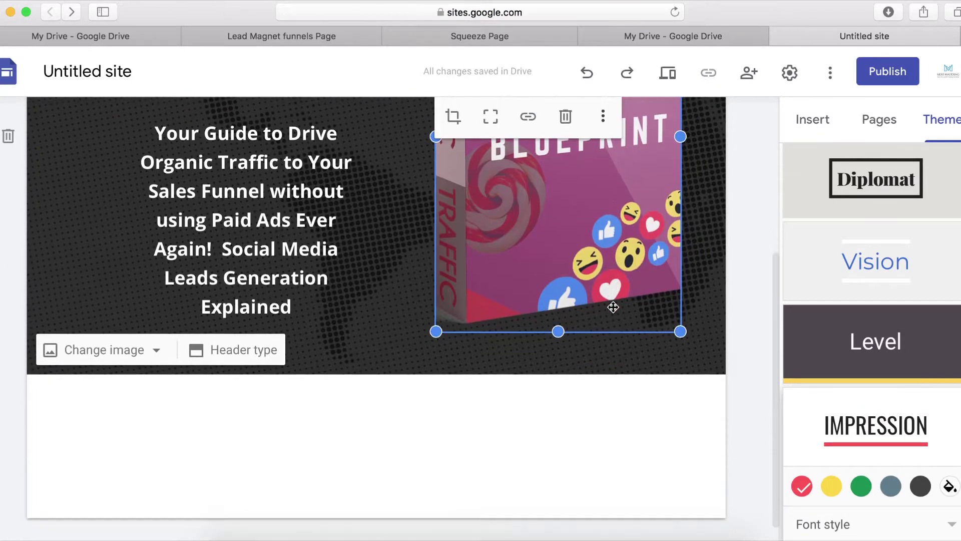
{"action": "scroll", "coordinate": [285, 326], "scroll_direction": "up", "scroll_amount": 3}
{"action": "scroll", "coordinate": [285, 326], "scroll_direction": "up", "scroll_amount": 3}
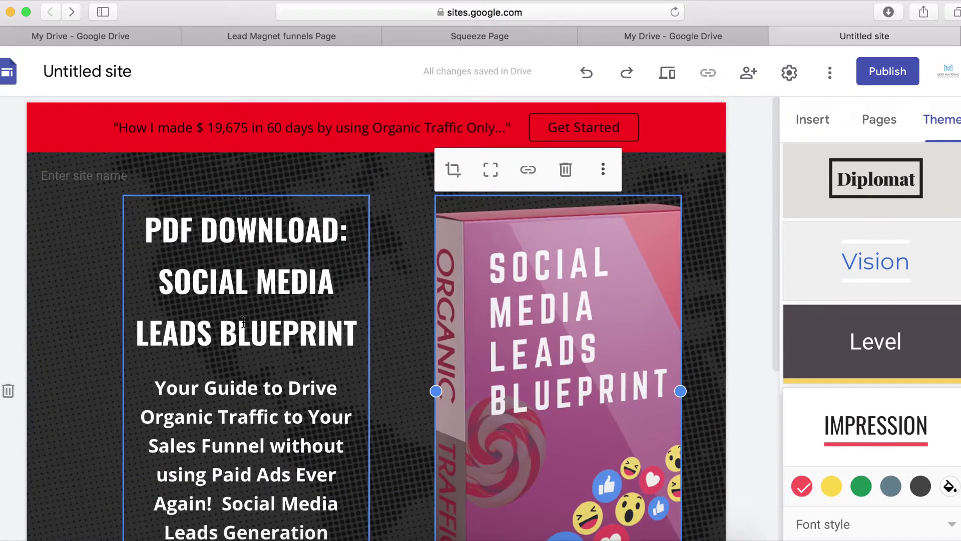
Widen the title text box so the description spreads across the left half.
{"action": "left_click", "coordinate": [210, 333]}
{"action": "left_click_drag", "start_coordinate": [124, 359], "coordinate": [73, 364]}
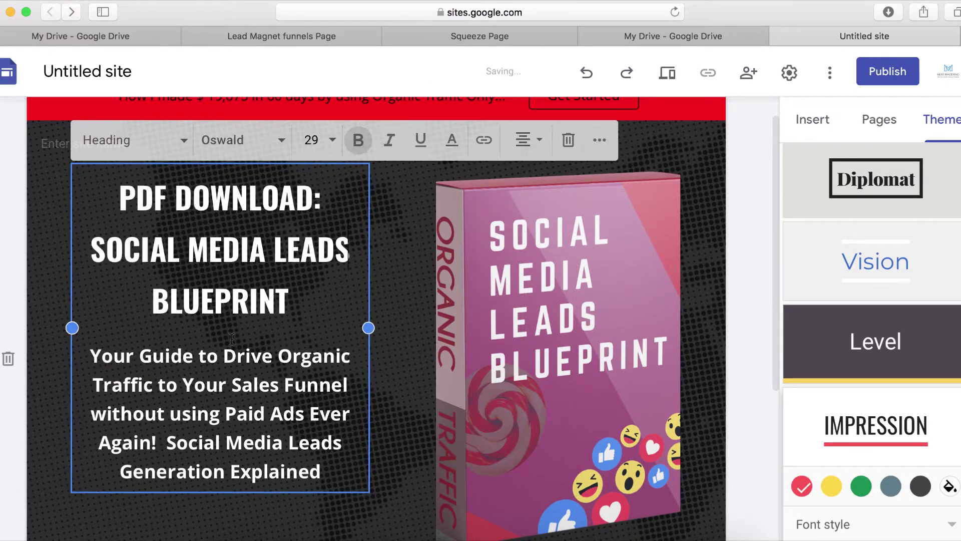
{"action": "left_click_drag", "start_coordinate": [369, 328], "coordinate": [396, 329]}
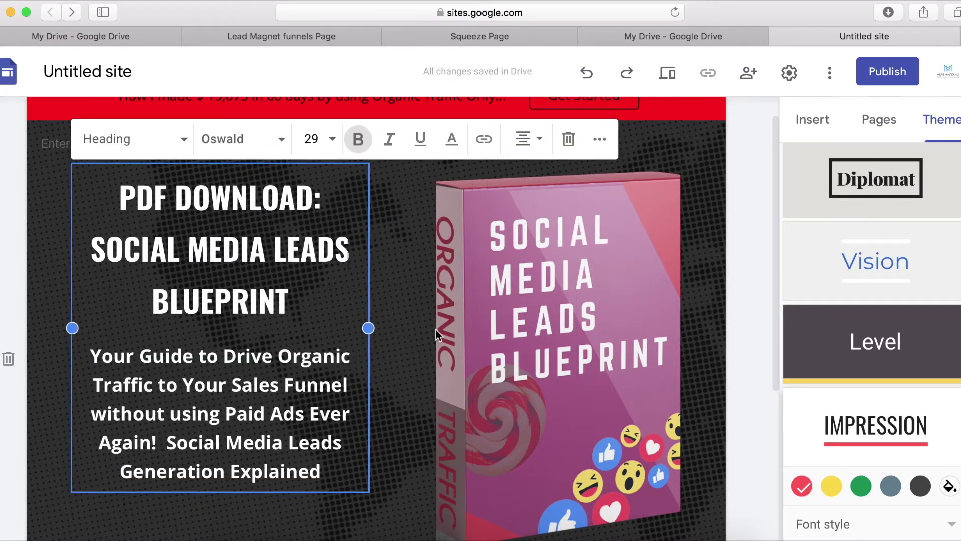
{"action": "scroll", "coordinate": [437, 329], "scroll_direction": "up", "scroll_amount": 1}
{"action": "scroll", "coordinate": [350, 302], "scroll_direction": "down", "scroll_amount": 5}
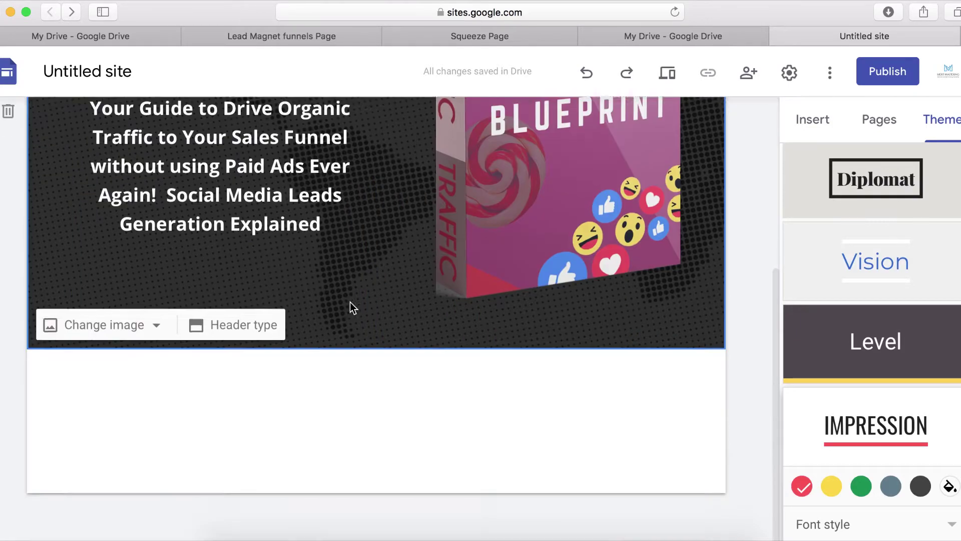
{"action": "scroll", "coordinate": [350, 302], "scroll_direction": "up", "scroll_amount": 4}
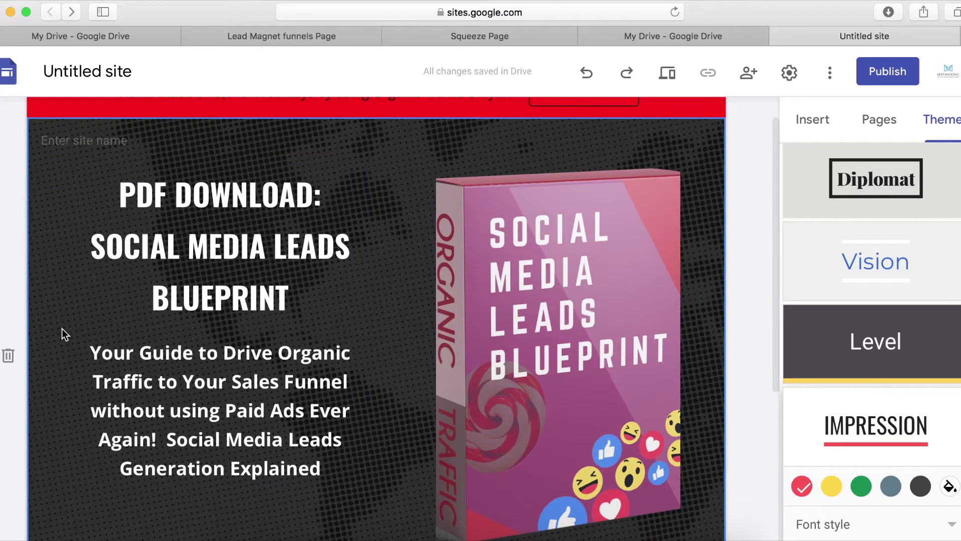
{"action": "scroll", "coordinate": [170, 386], "scroll_direction": "down", "scroll_amount": 3}
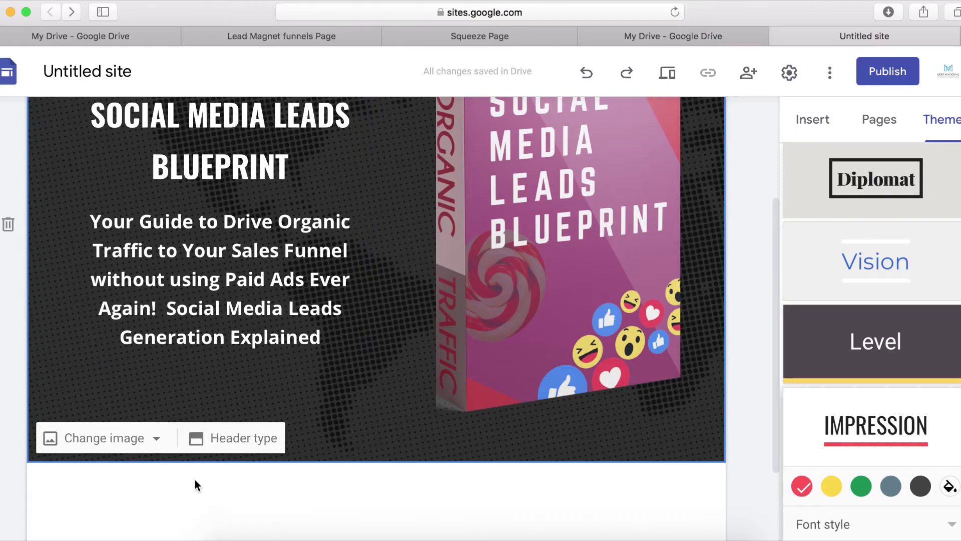
Replace the header background with a dark-blue image found by searching 'dark blue'.
{"action": "left_click", "coordinate": [157, 441]}
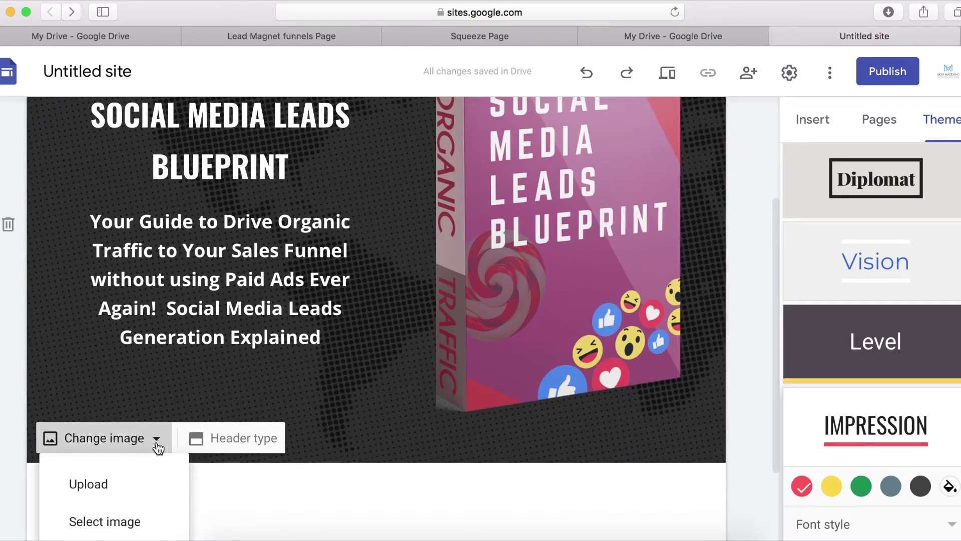
{"action": "scroll", "coordinate": [113, 456], "scroll_direction": "down", "scroll_amount": 3}
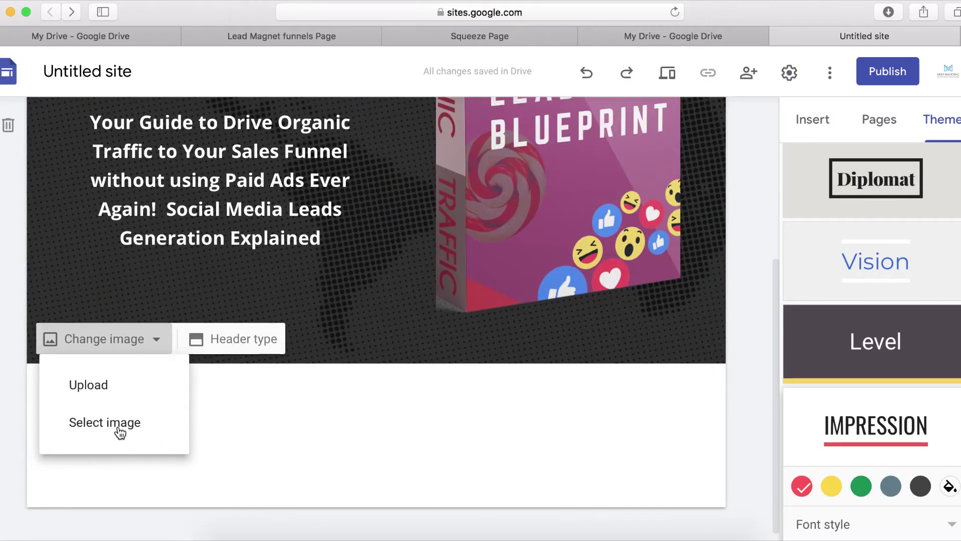
{"action": "left_click", "coordinate": [120, 430]}
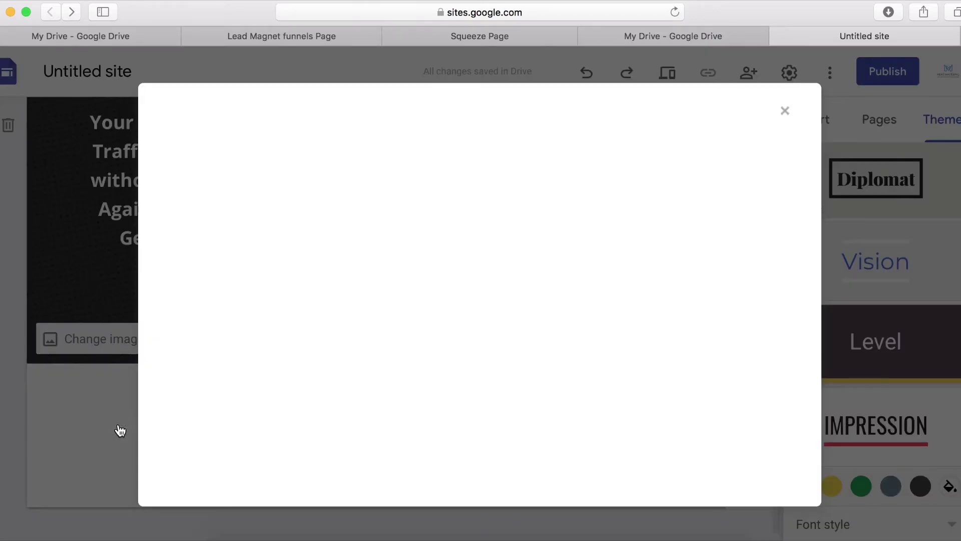
{"action": "left_click", "coordinate": [315, 150]}
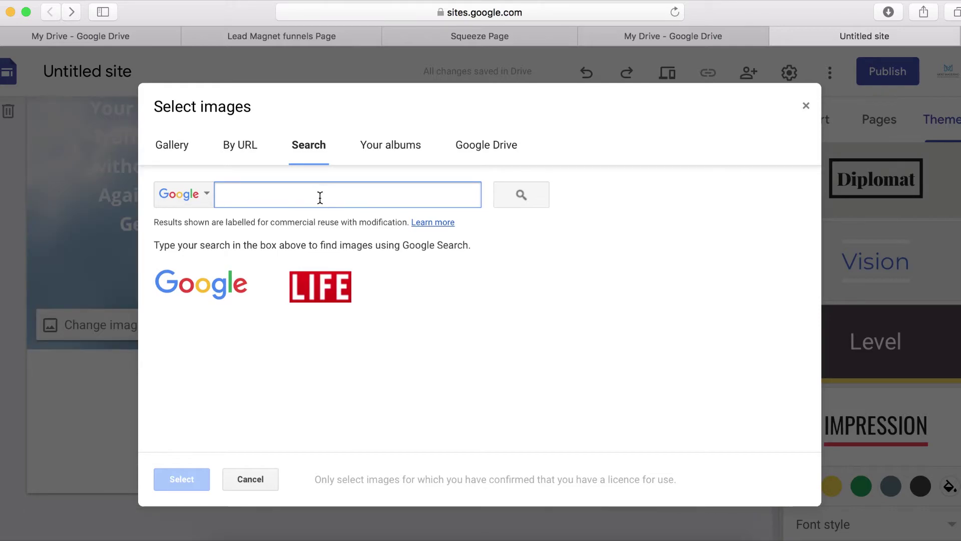
{"action": "type", "text": "dark blue"}
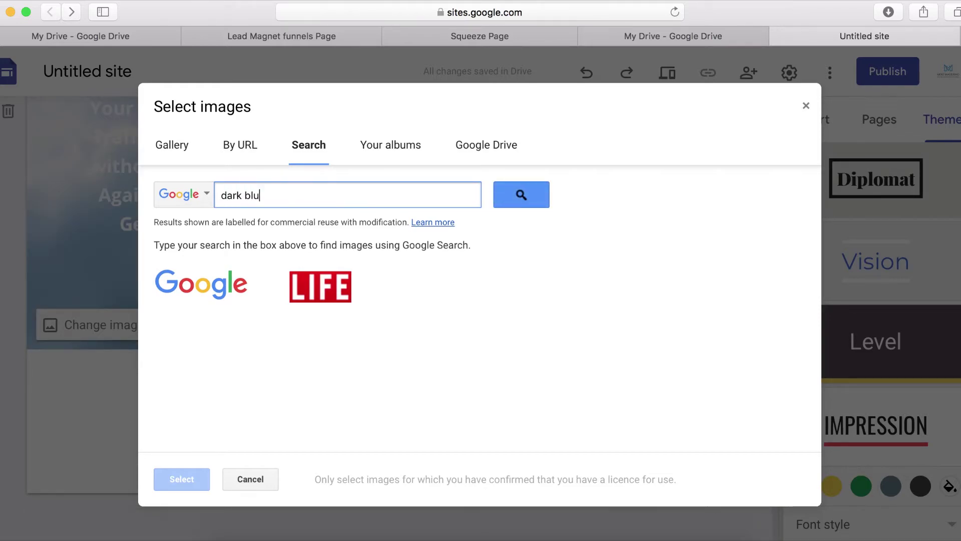
{"action": "key", "text": "Return"}
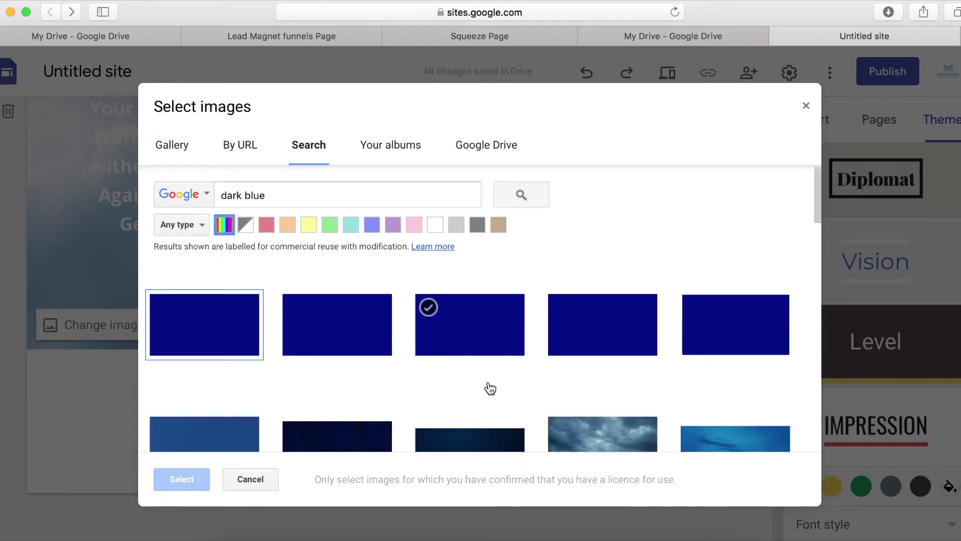
{"action": "scroll", "coordinate": [489, 388], "scroll_direction": "down", "scroll_amount": 3}
{"action": "left_click", "coordinate": [471, 385]}
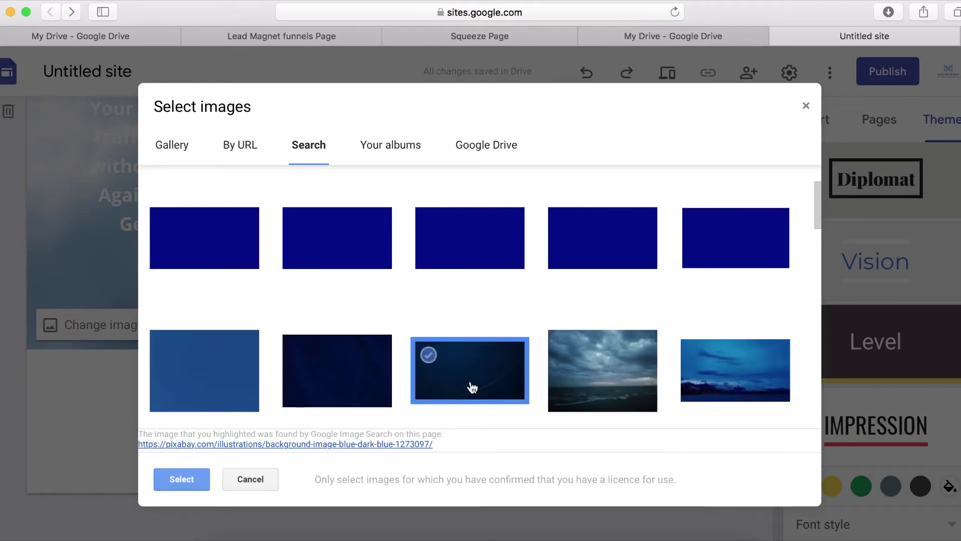
{"action": "left_click", "coordinate": [185, 479]}
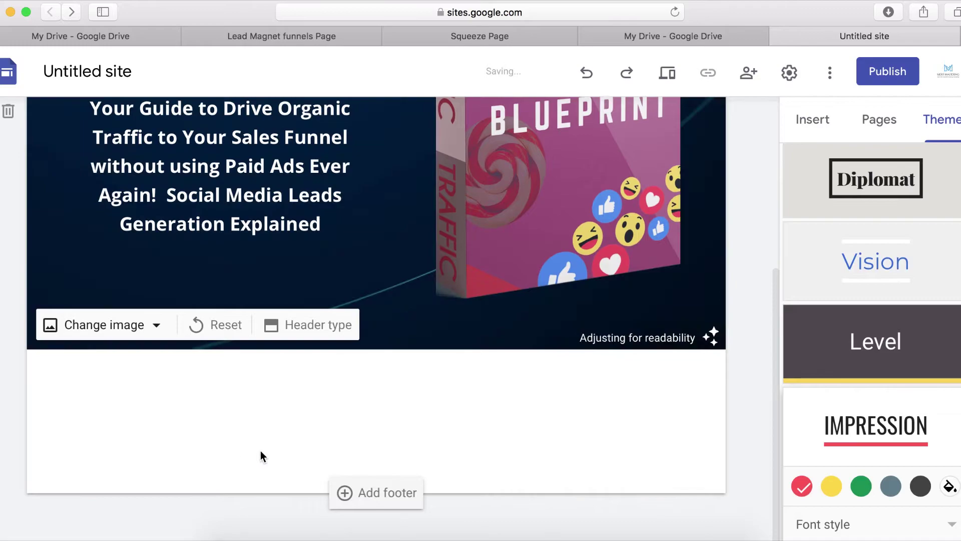
{"action": "scroll", "coordinate": [361, 425], "scroll_direction": "up", "scroll_amount": 6}
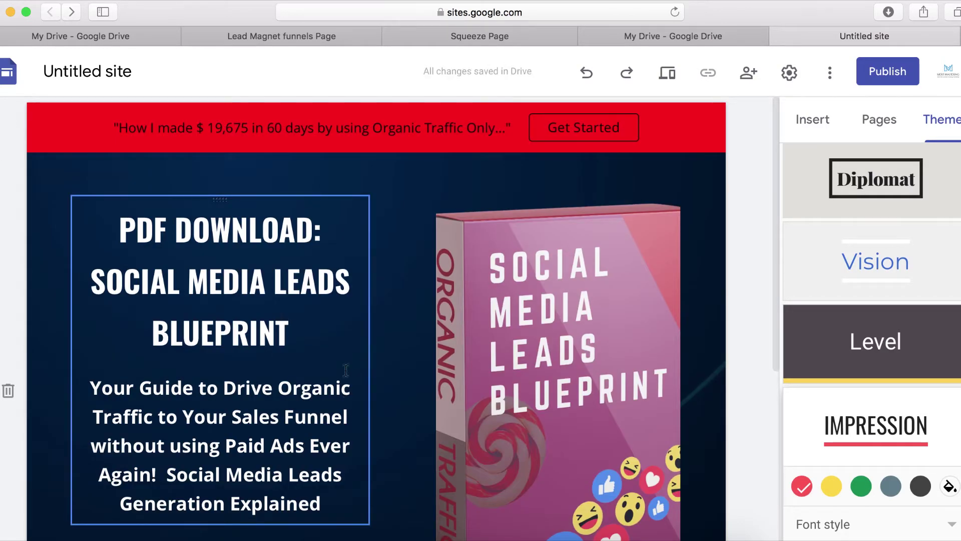
Copy the email form's HTML embed code from the Lead Magnet funnels Page editor.
{"action": "scroll", "coordinate": [358, 347], "scroll_direction": "down", "scroll_amount": 5}
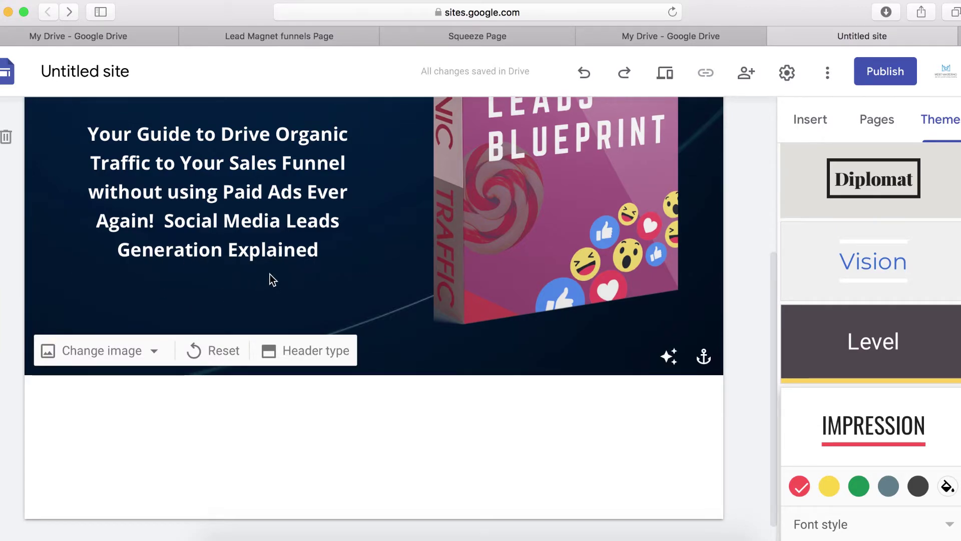
{"action": "left_click", "coordinate": [505, 38]}
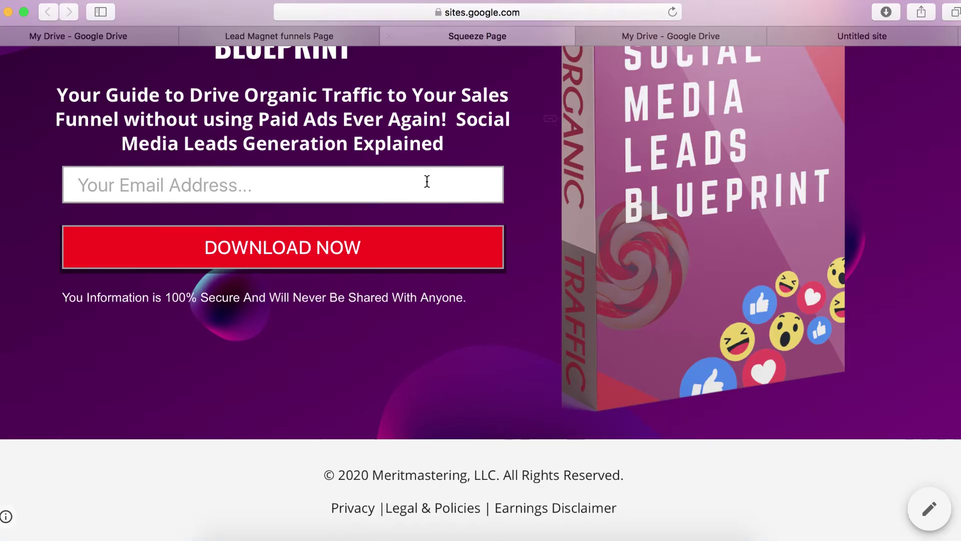
{"action": "left_click", "coordinate": [299, 37]}
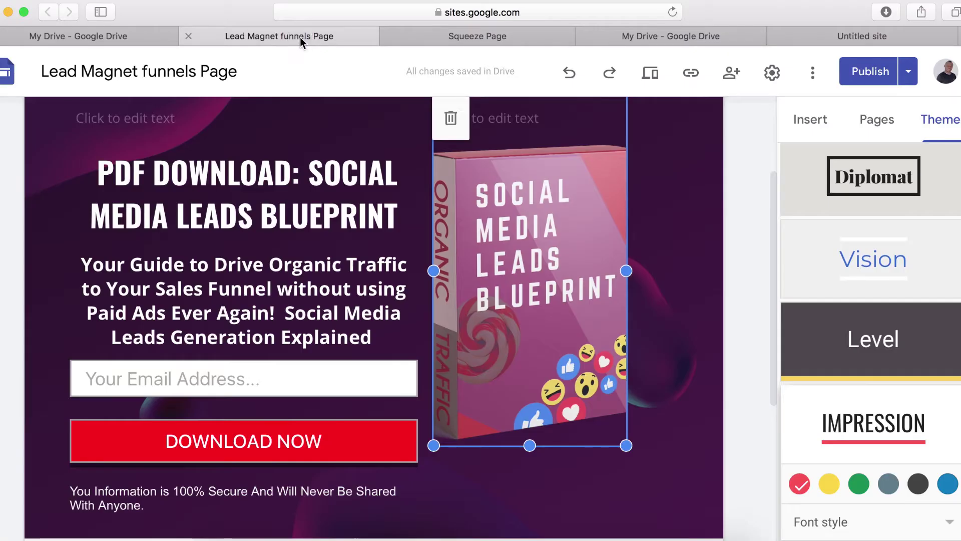
{"action": "scroll", "coordinate": [329, 365], "scroll_direction": "down", "scroll_amount": 3}
{"action": "scroll", "coordinate": [285, 361], "scroll_direction": "up", "scroll_amount": 3}
{"action": "left_click", "coordinate": [291, 426]}
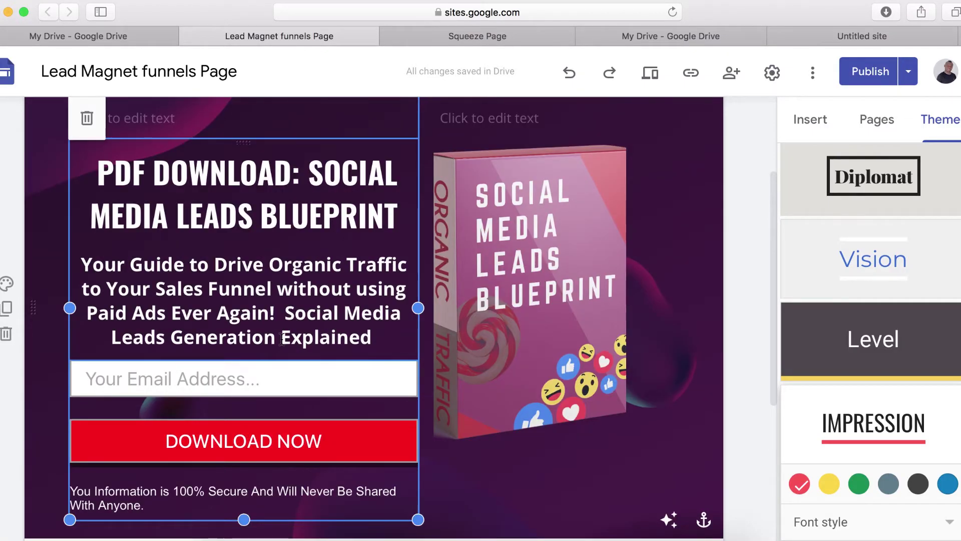
{"action": "left_click", "coordinate": [290, 420]}
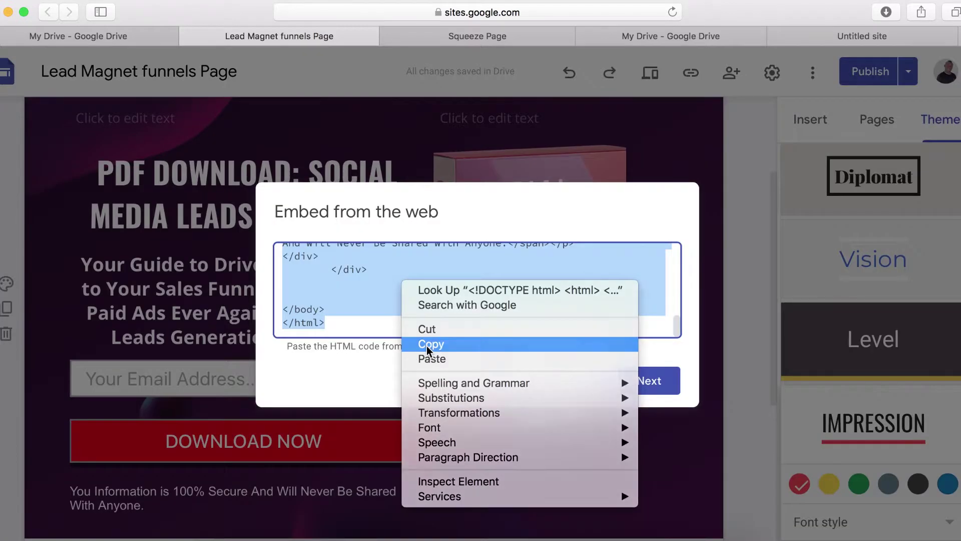
{"action": "left_click", "coordinate": [429, 343]}
{"action": "left_click", "coordinate": [587, 381]}
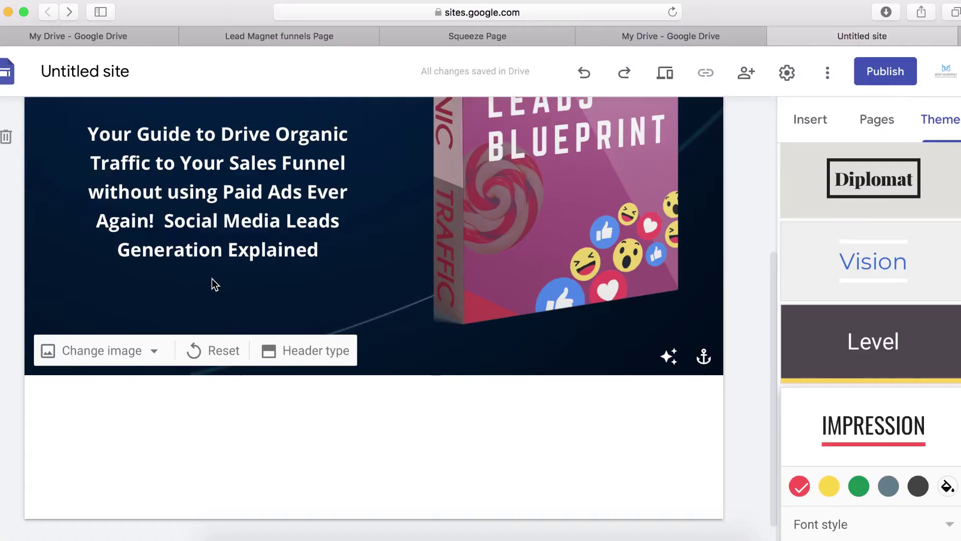
Embed the copied form code under the description, showing email field and DOWNLOAD NOW button.
{"action": "left_click", "coordinate": [227, 250]}
{"action": "scroll", "coordinate": [251, 240], "scroll_direction": "up", "scroll_amount": 3}
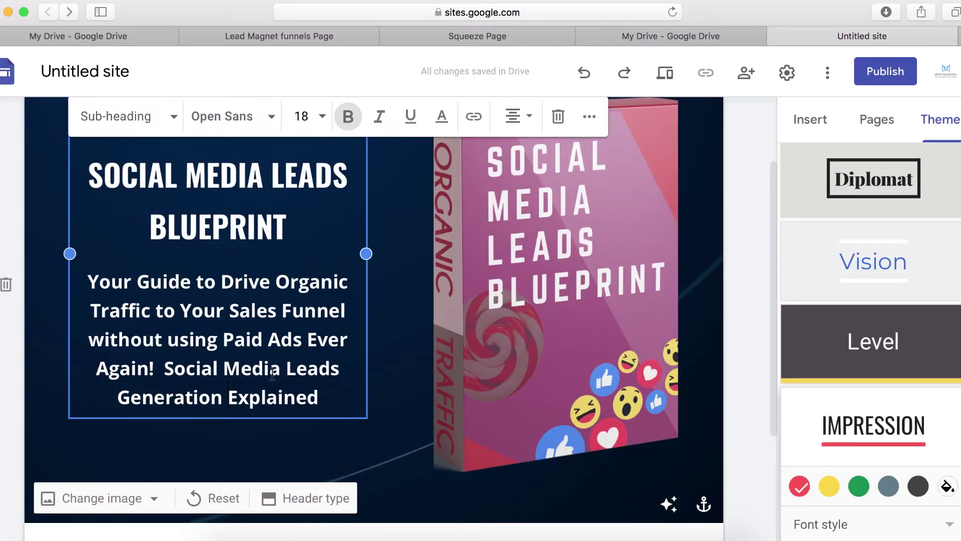
{"action": "double_click", "coordinate": [211, 440]}
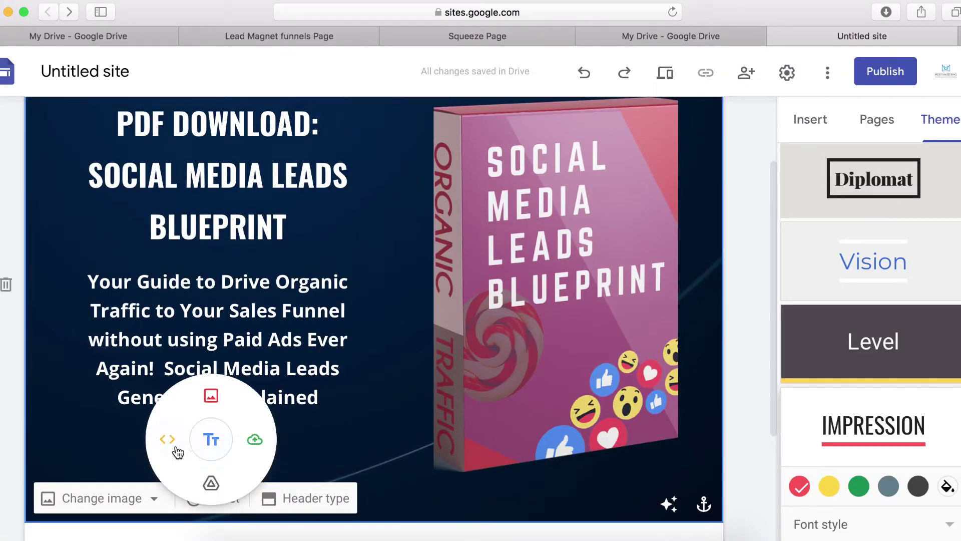
{"action": "left_click", "coordinate": [168, 440]}
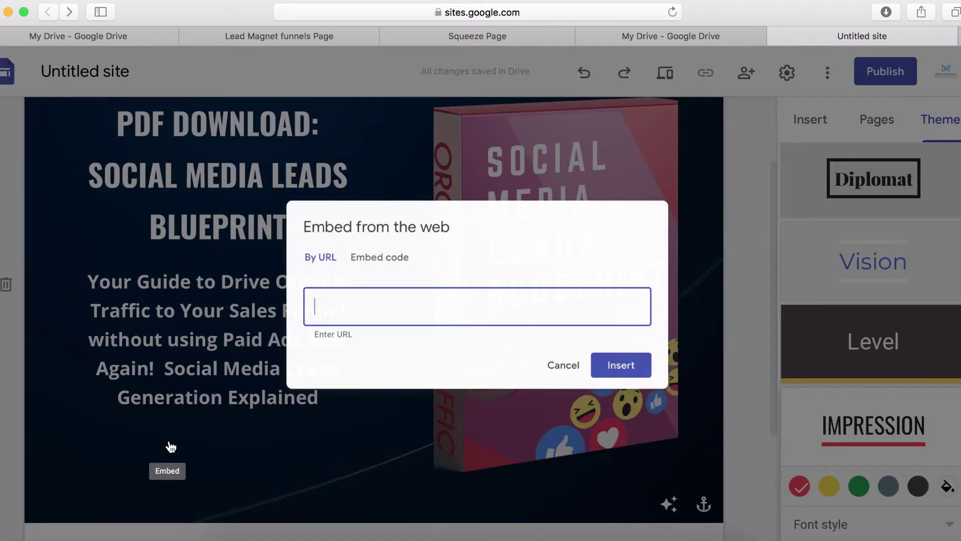
{"action": "left_click", "coordinate": [356, 253]}
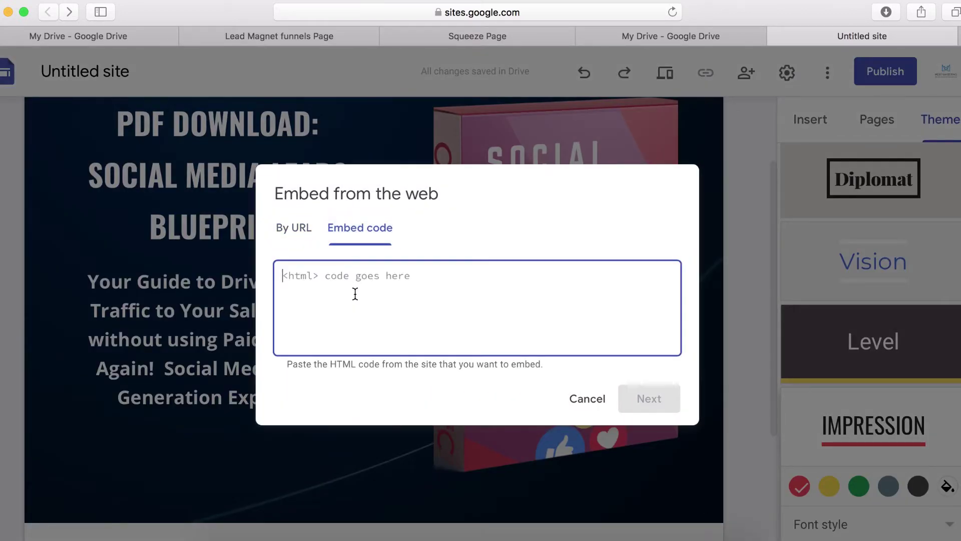
{"action": "key", "text": "super+v"}
{"action": "left_click", "coordinate": [642, 401]}
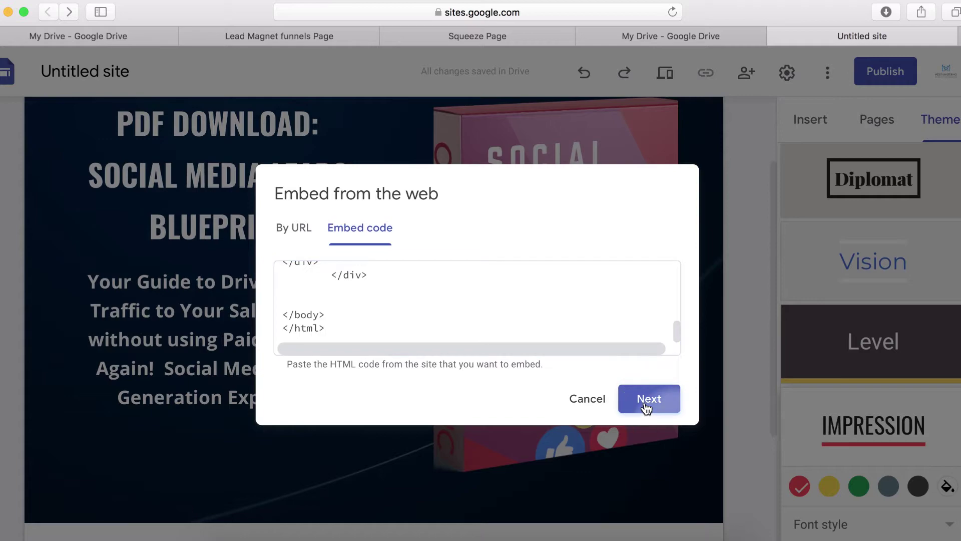
{"action": "left_click", "coordinate": [646, 468]}
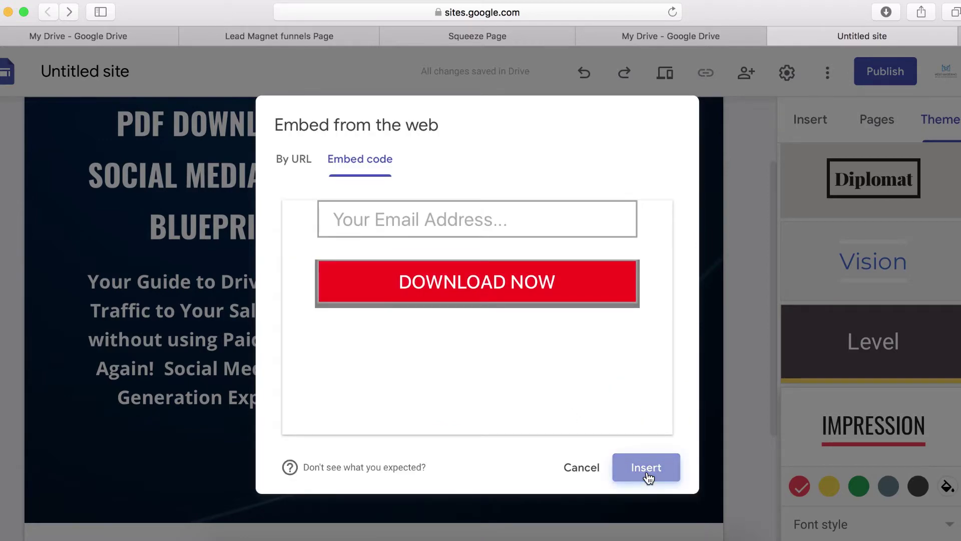
{"action": "scroll", "coordinate": [343, 454], "scroll_direction": "down", "scroll_amount": 5}
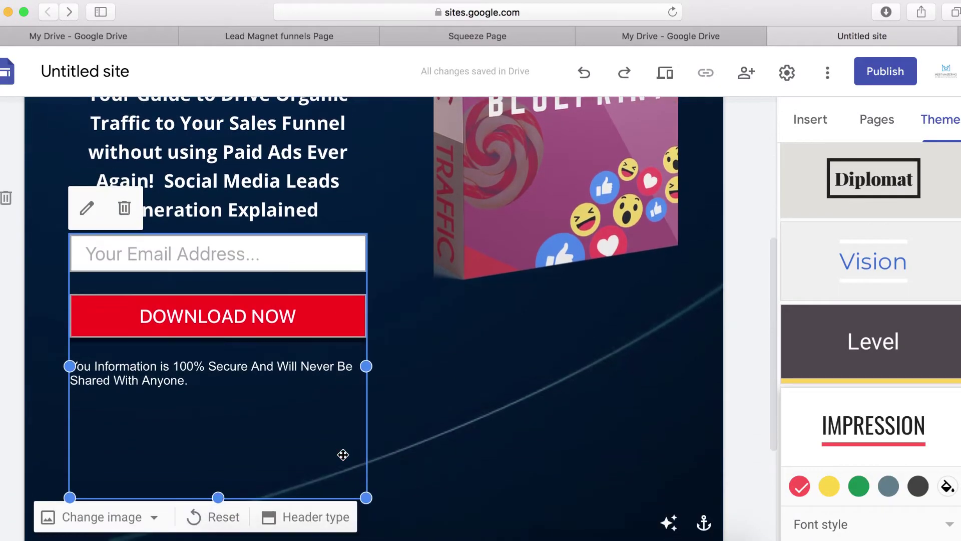
Shrink the embedded email form box so it ends just below the security note.
{"action": "left_click_drag", "start_coordinate": [217, 474], "coordinate": [238, 384]}
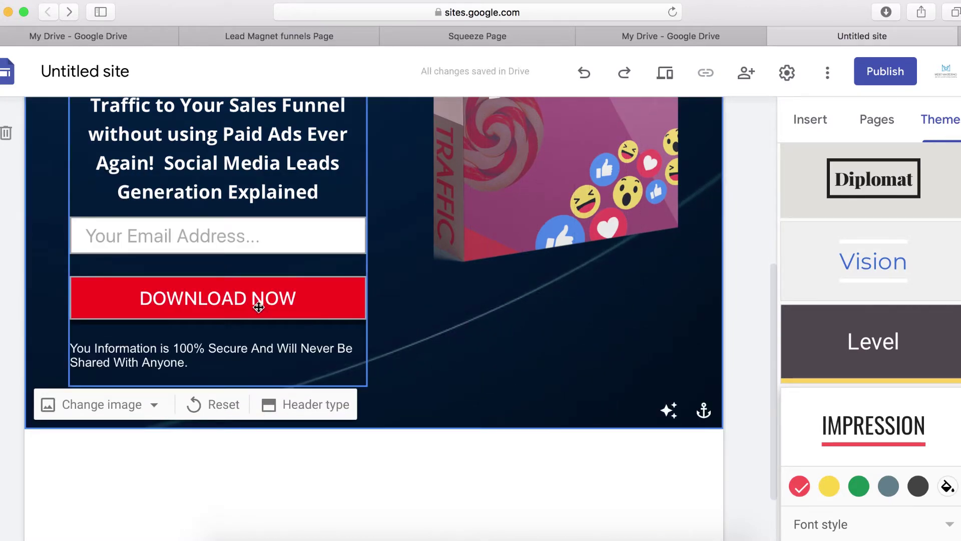
{"action": "scroll", "coordinate": [268, 304], "scroll_direction": "up", "scroll_amount": 3}
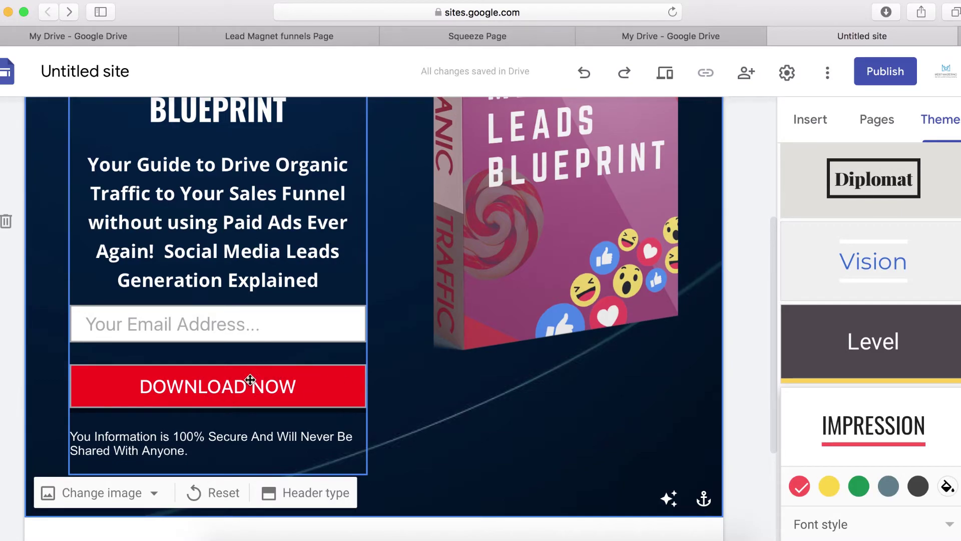
{"action": "scroll", "coordinate": [164, 344], "scroll_direction": "up", "scroll_amount": 2}
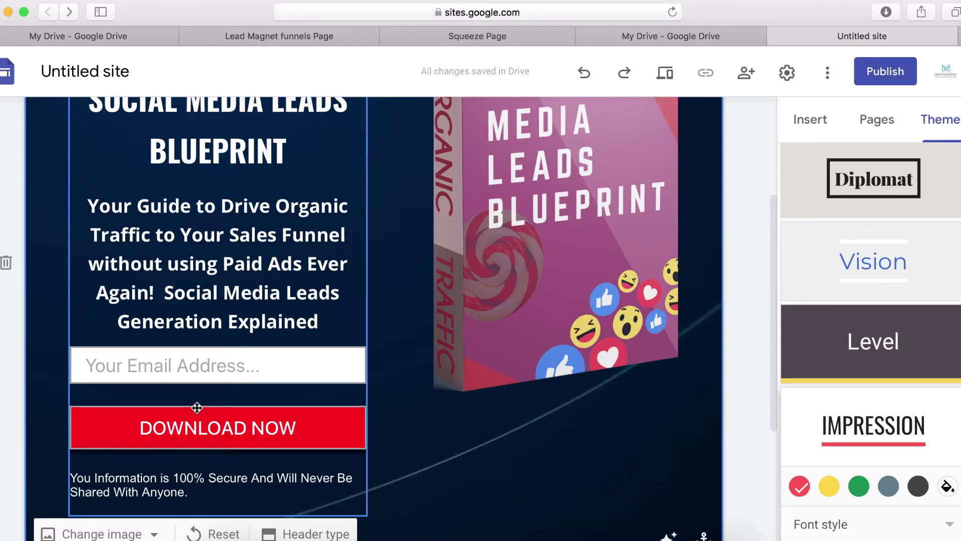
{"action": "scroll", "coordinate": [196, 408], "scroll_direction": "down", "scroll_amount": 3}
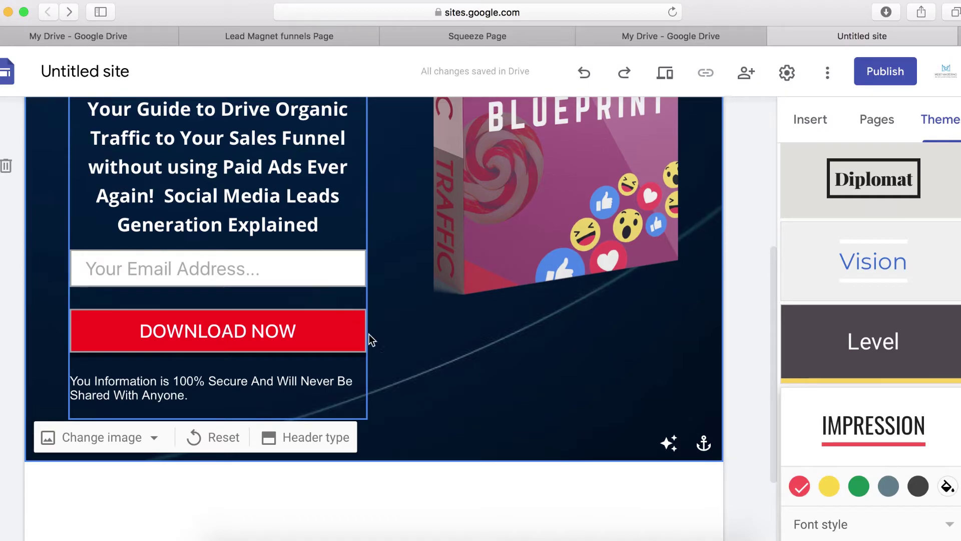
{"action": "scroll", "coordinate": [466, 410], "scroll_direction": "down", "scroll_amount": 1}
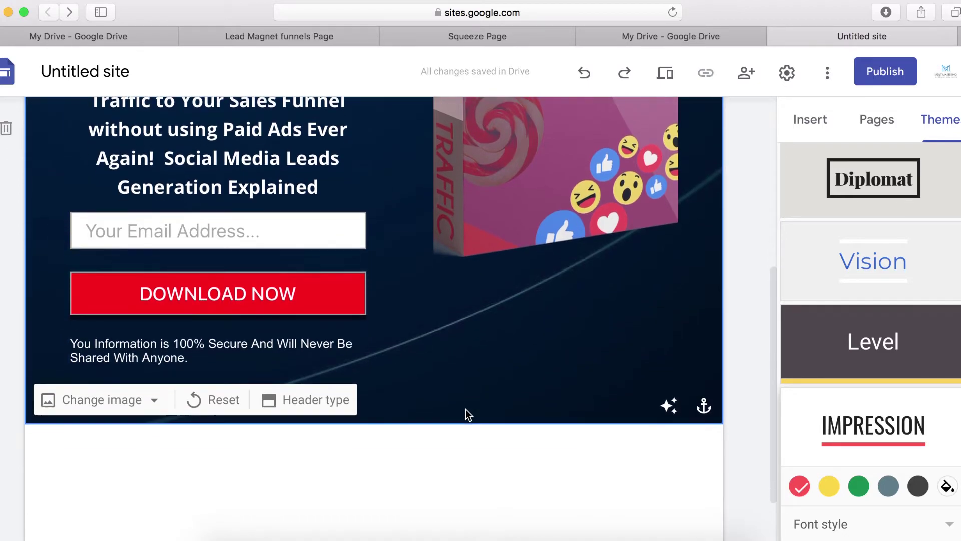
{"action": "scroll", "coordinate": [466, 410], "scroll_direction": "up", "scroll_amount": 4}
{"action": "scroll", "coordinate": [466, 410], "scroll_direction": "up", "scroll_amount": 4}
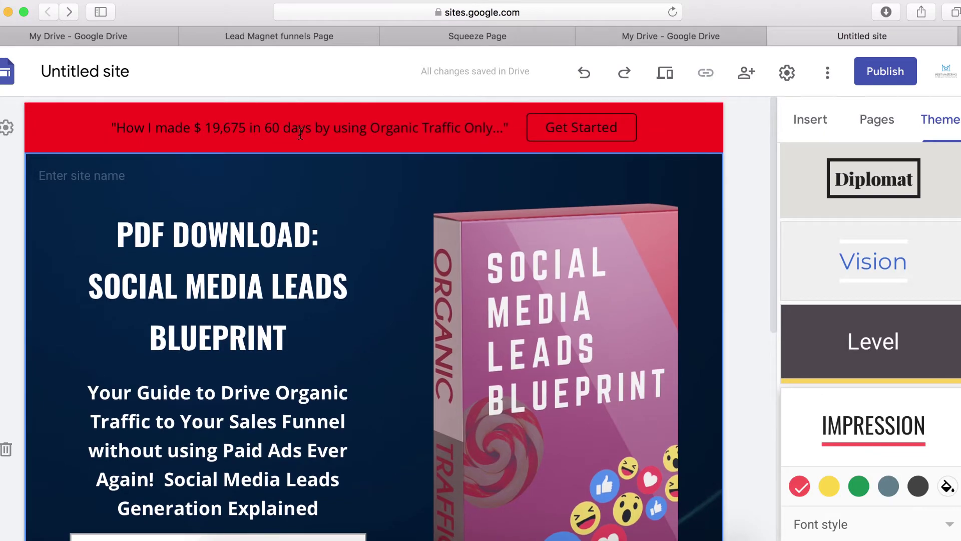
Change the announcement banner colour to dark red in the site settings.
{"action": "left_click", "coordinate": [786, 75]}
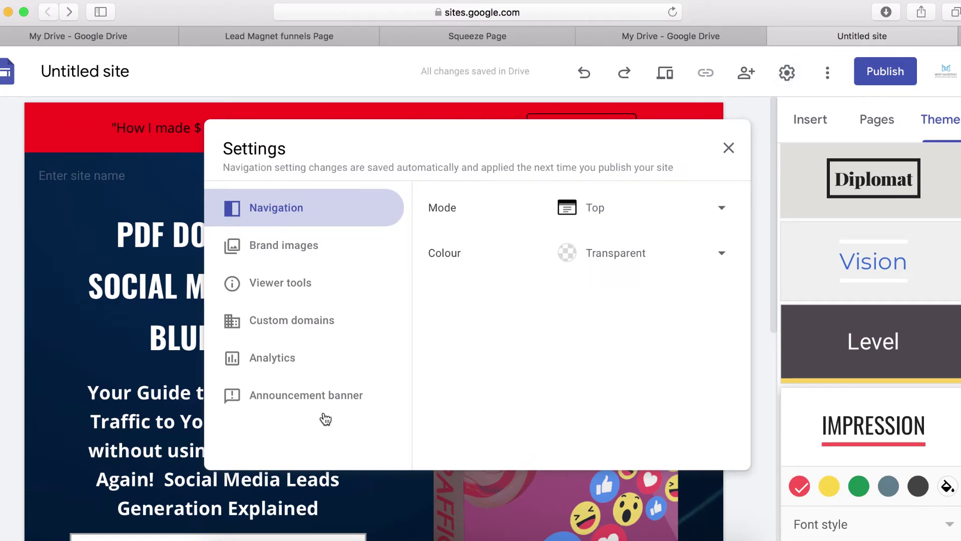
{"action": "left_click", "coordinate": [301, 399]}
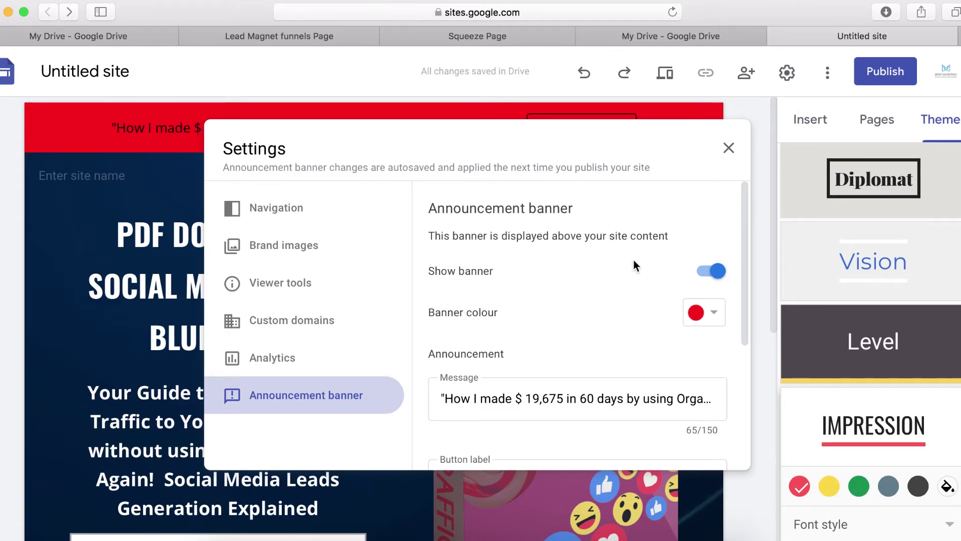
{"action": "left_click", "coordinate": [715, 314]}
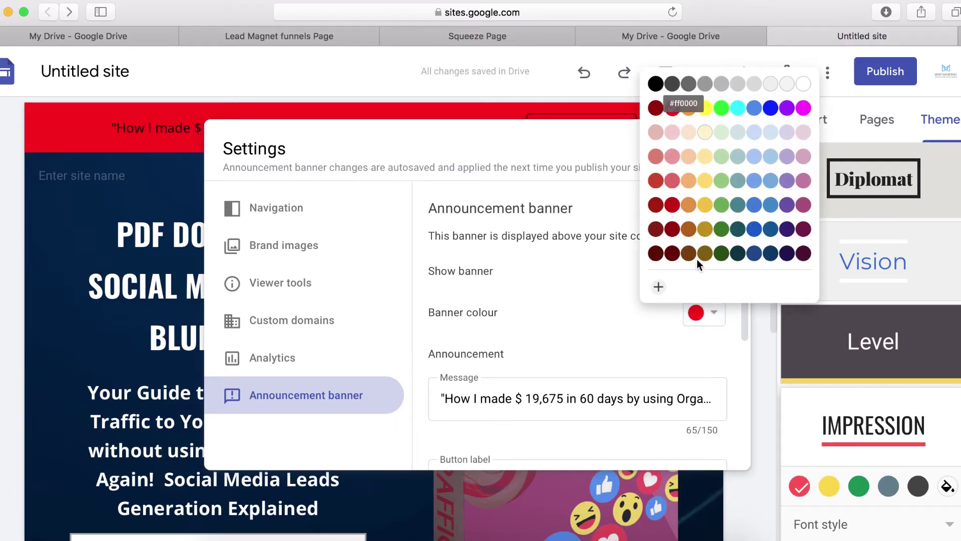
{"action": "left_click", "coordinate": [672, 204]}
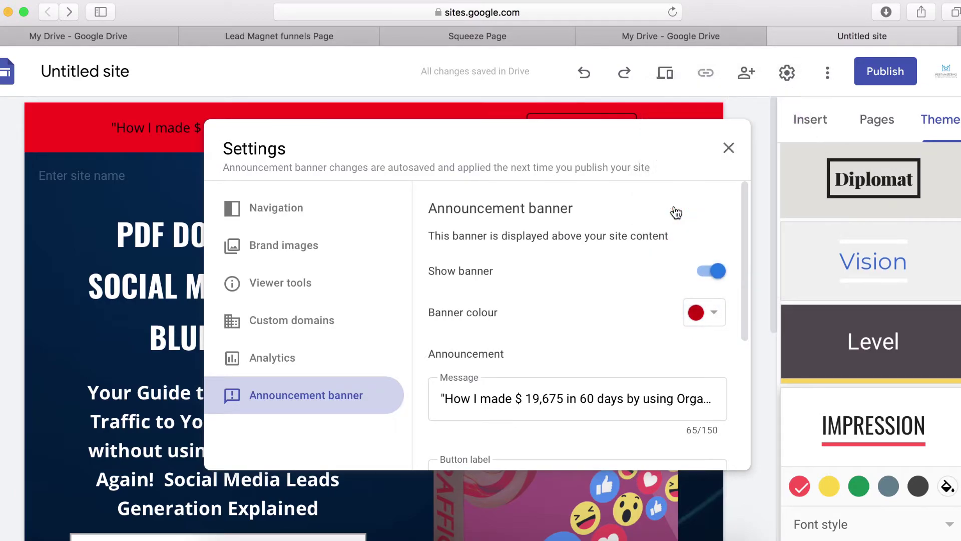
{"action": "left_click", "coordinate": [768, 212]}
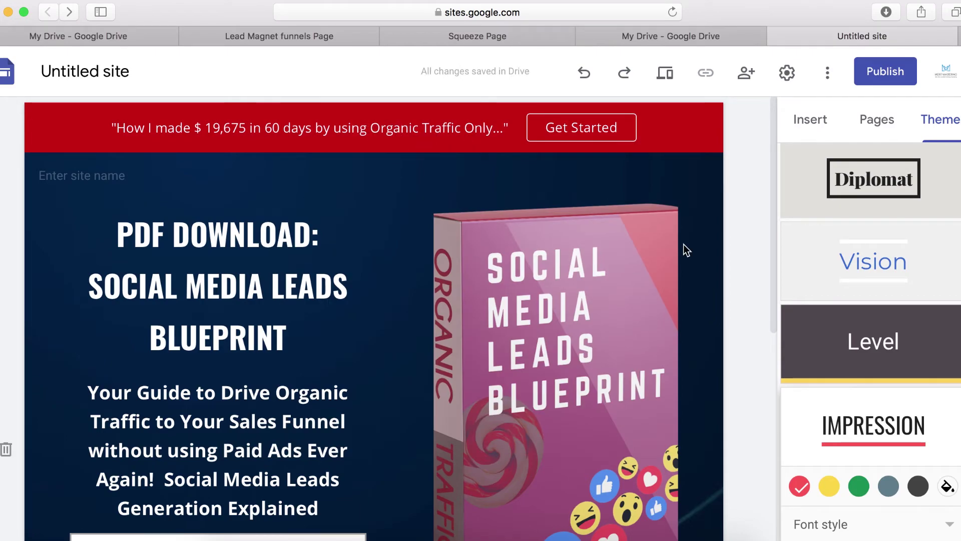
{"action": "scroll", "coordinate": [684, 248], "scroll_direction": "down", "scroll_amount": 7}
{"action": "scroll", "coordinate": [683, 244], "scroll_direction": "down", "scroll_amount": 1}
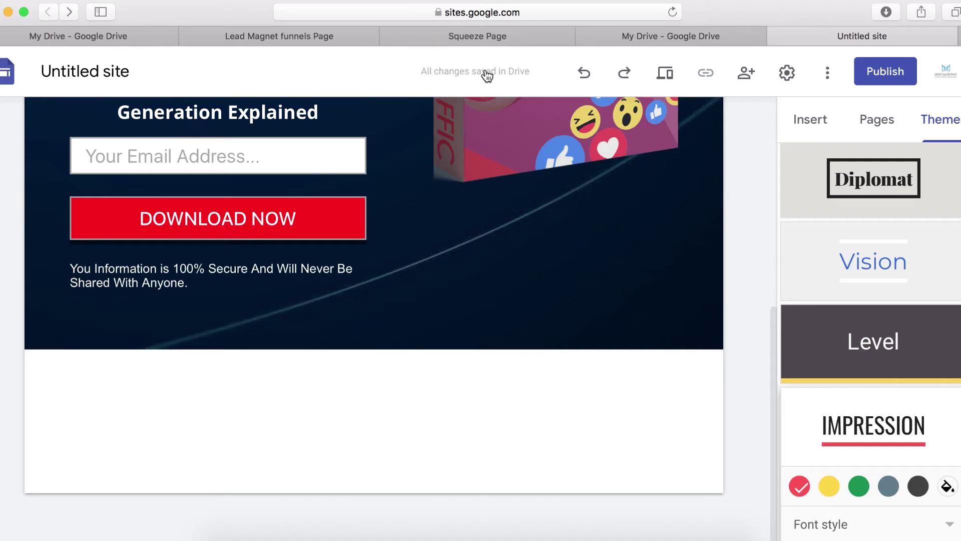
{"action": "left_click", "coordinate": [303, 38]}
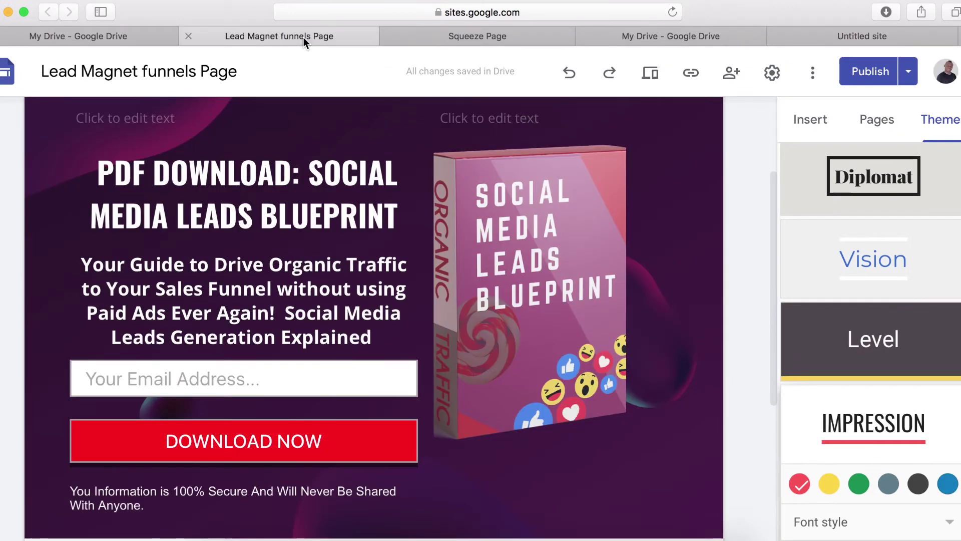
{"action": "scroll", "coordinate": [447, 299], "scroll_direction": "down", "scroll_amount": 5}
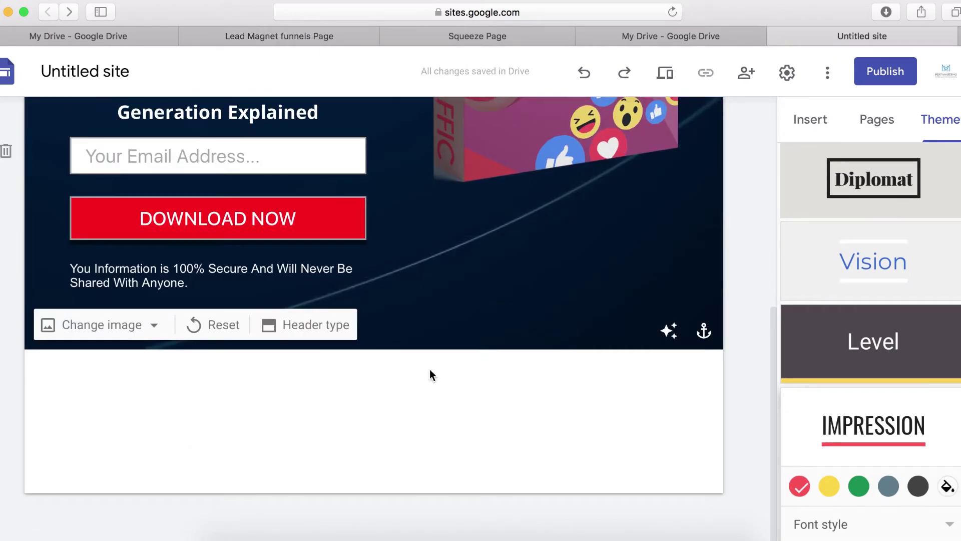
{"action": "double_click", "coordinate": [372, 375]}
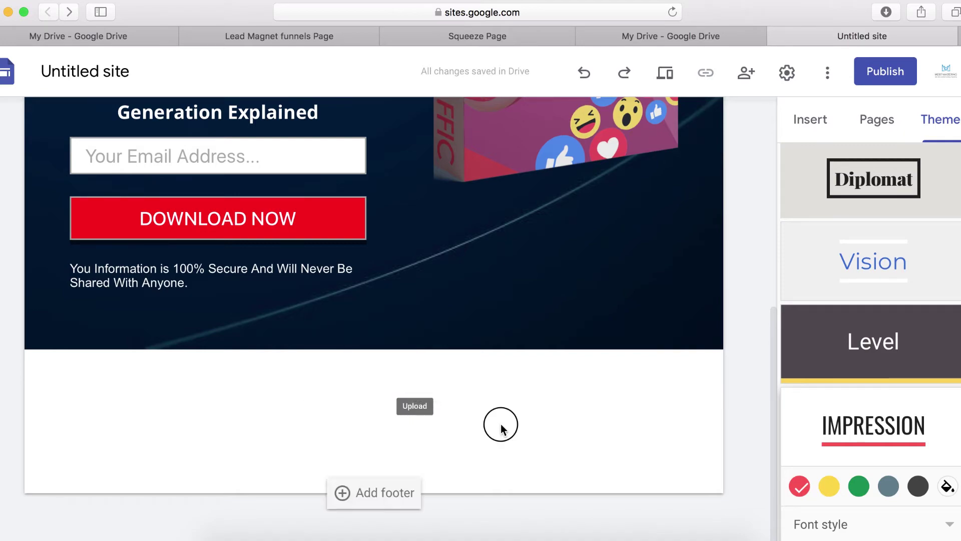
{"action": "scroll", "coordinate": [501, 426], "scroll_direction": "up", "scroll_amount": 3}
{"action": "scroll", "coordinate": [503, 429], "scroll_direction": "up", "scroll_amount": 5}
Add a text box at the page bottom containing the pasted © 2020 copyright and policy links.
{"action": "left_click", "coordinate": [809, 136]}
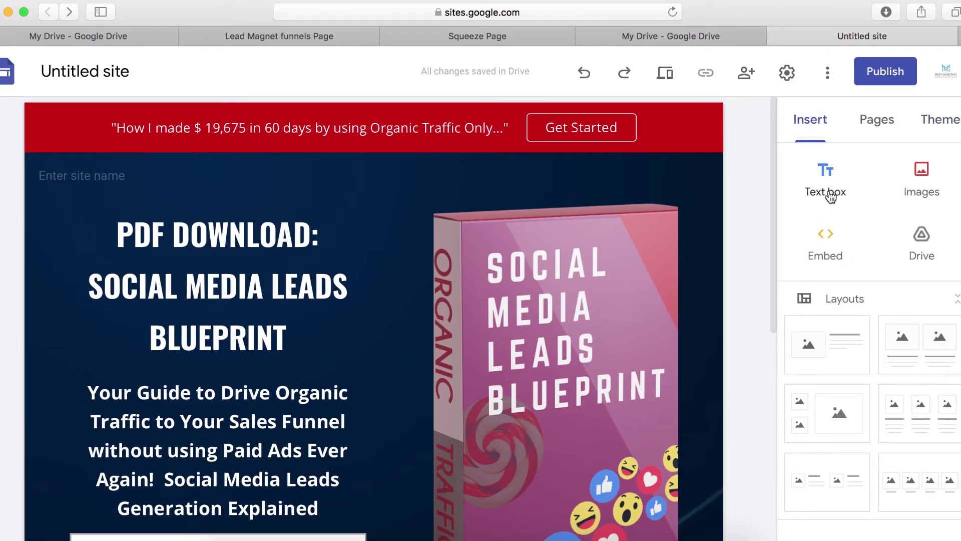
{"action": "left_click", "coordinate": [830, 197]}
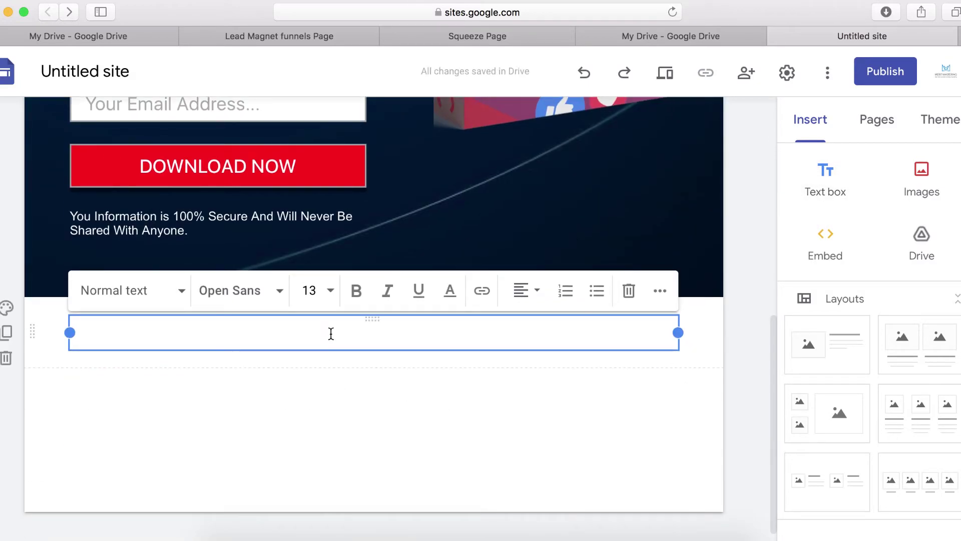
{"action": "right_click", "coordinate": [332, 332]}
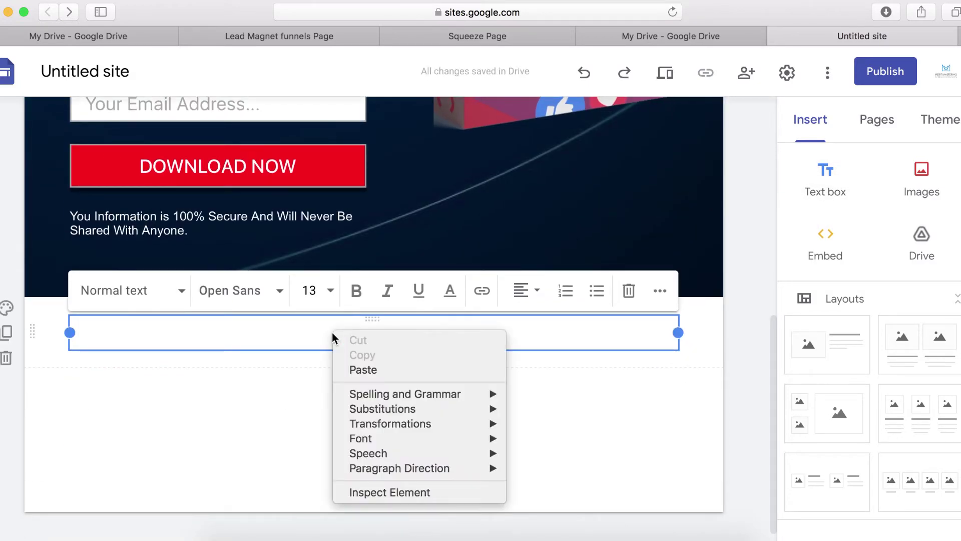
{"action": "left_click", "coordinate": [361, 371]}
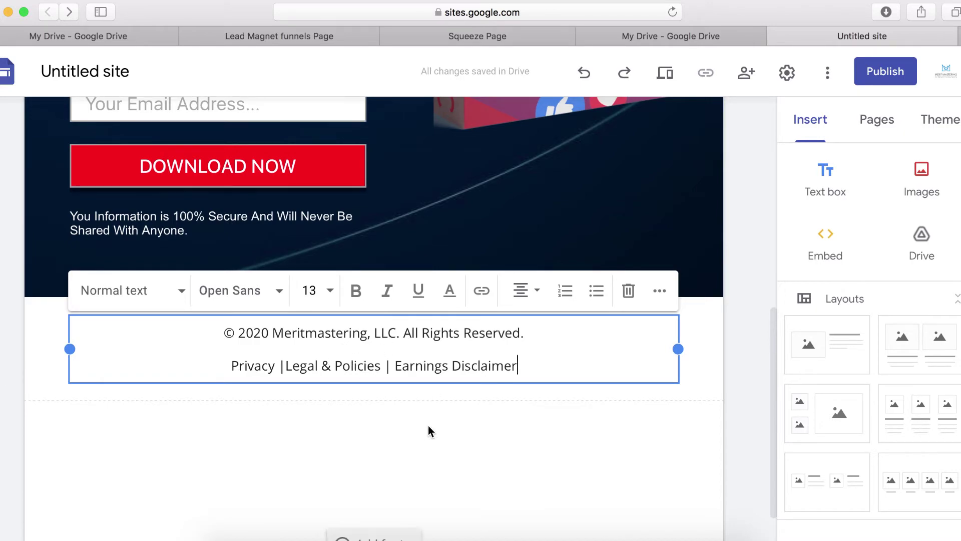
Give the footer section the light grey Emphasis 1 background.
{"action": "left_click", "coordinate": [272, 429]}
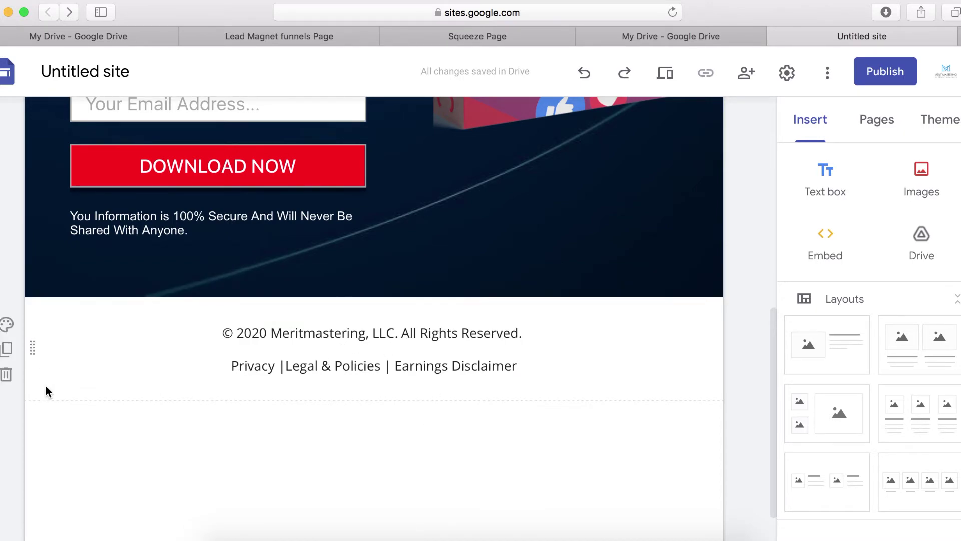
{"action": "left_click", "coordinate": [7, 318]}
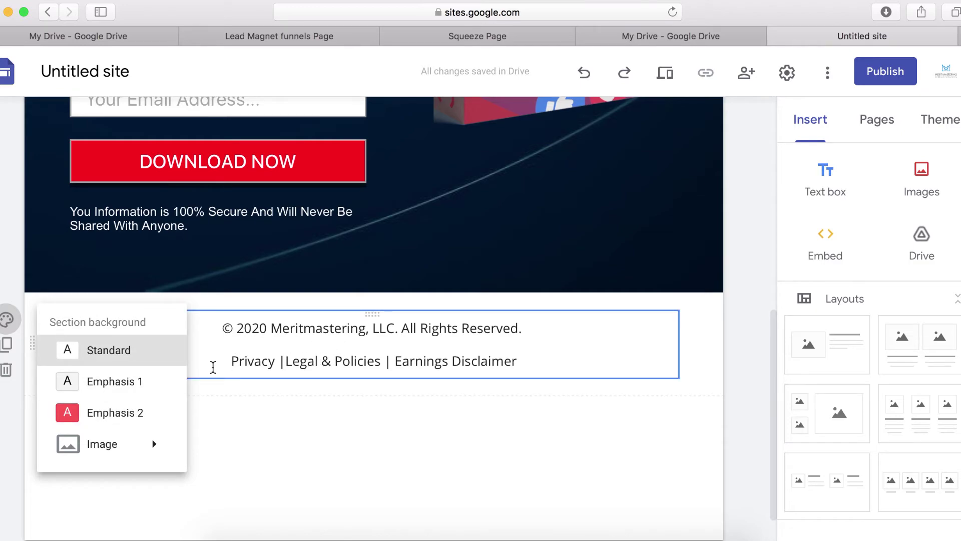
{"action": "left_click", "coordinate": [122, 390]}
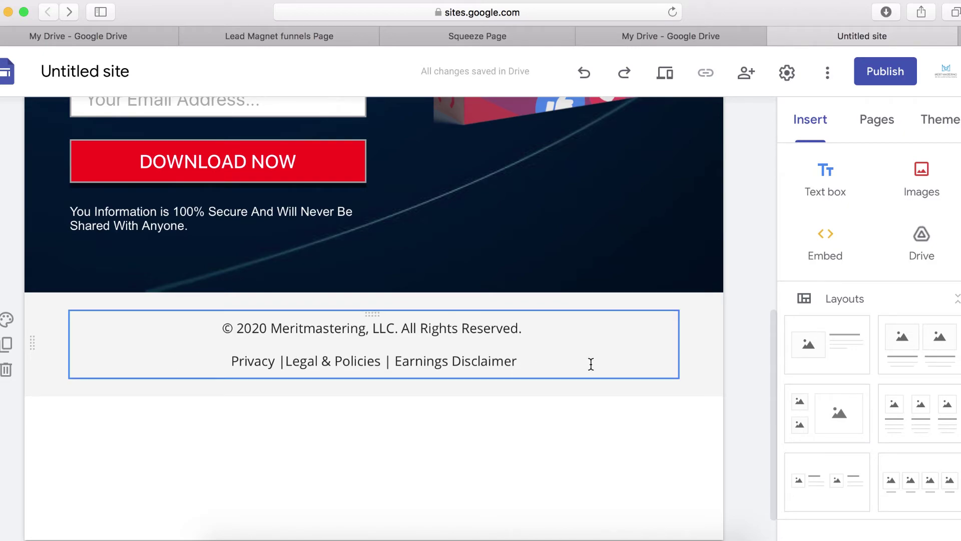
Publish the site at the web address sites.google.com/view/leadsmagnet-pags.
{"action": "scroll", "coordinate": [564, 348], "scroll_direction": "up", "scroll_amount": 10}
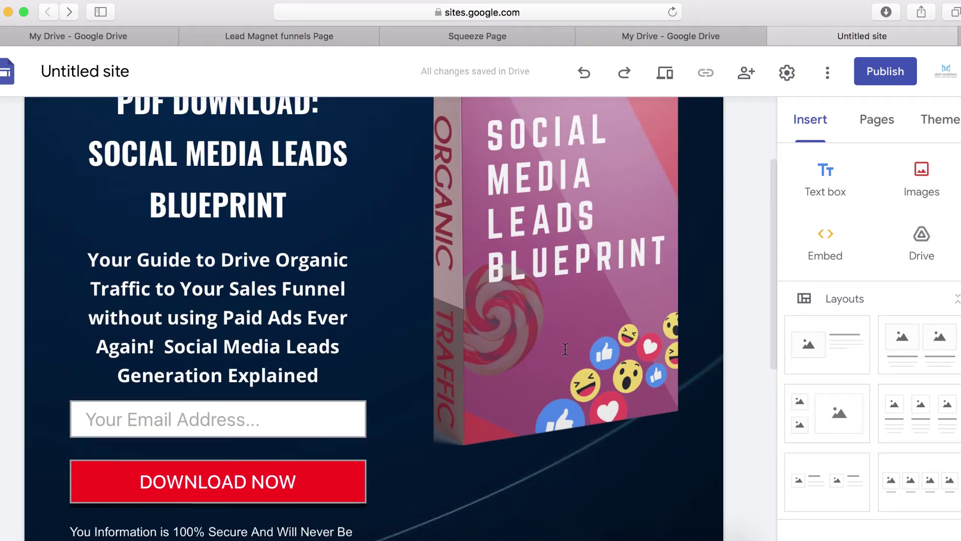
{"action": "scroll", "coordinate": [565, 349], "scroll_direction": "up", "scroll_amount": 3}
{"action": "scroll", "coordinate": [481, 343], "scroll_direction": "down", "scroll_amount": 5}
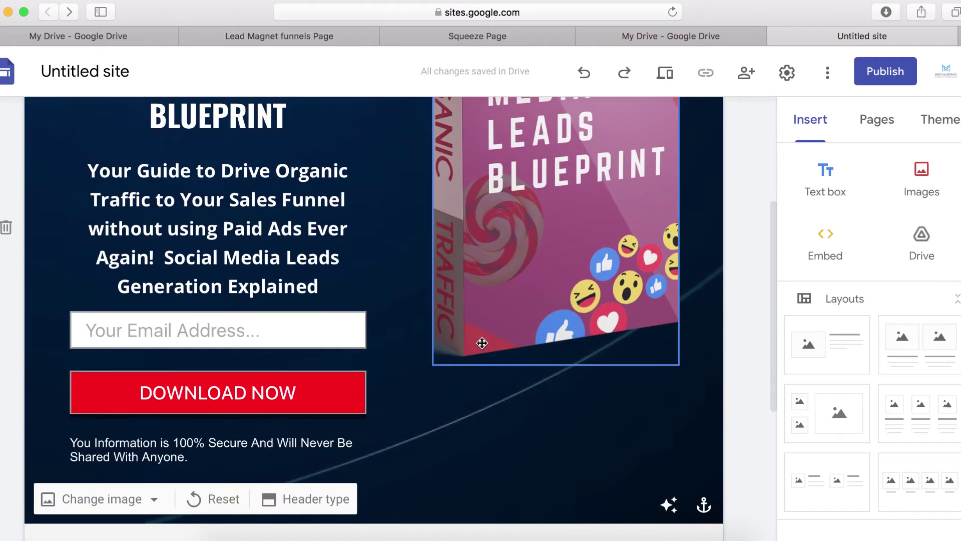
{"action": "scroll", "coordinate": [482, 343], "scroll_direction": "down", "scroll_amount": 1}
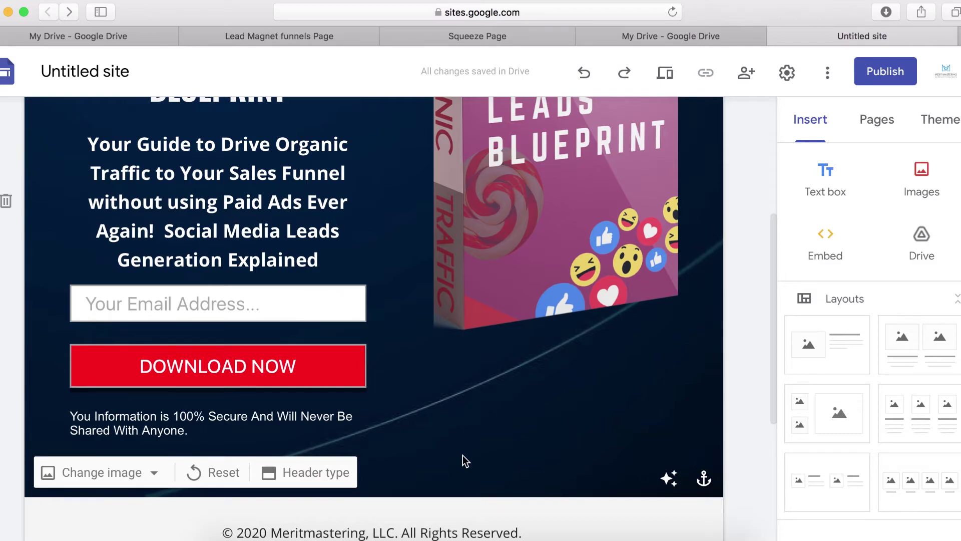
{"action": "scroll", "coordinate": [375, 421], "scroll_direction": "up", "scroll_amount": 9}
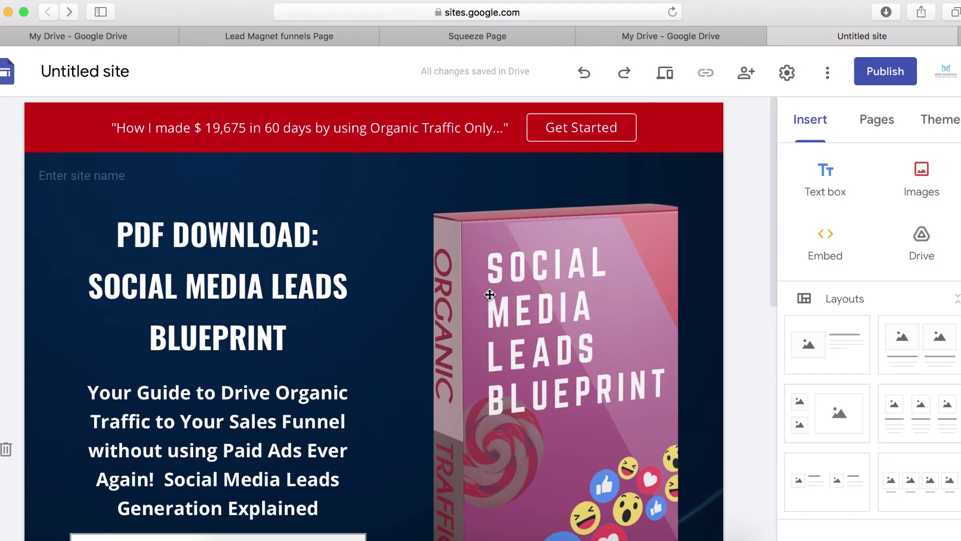
{"action": "left_click", "coordinate": [884, 75]}
{"action": "left_click", "coordinate": [383, 193]}
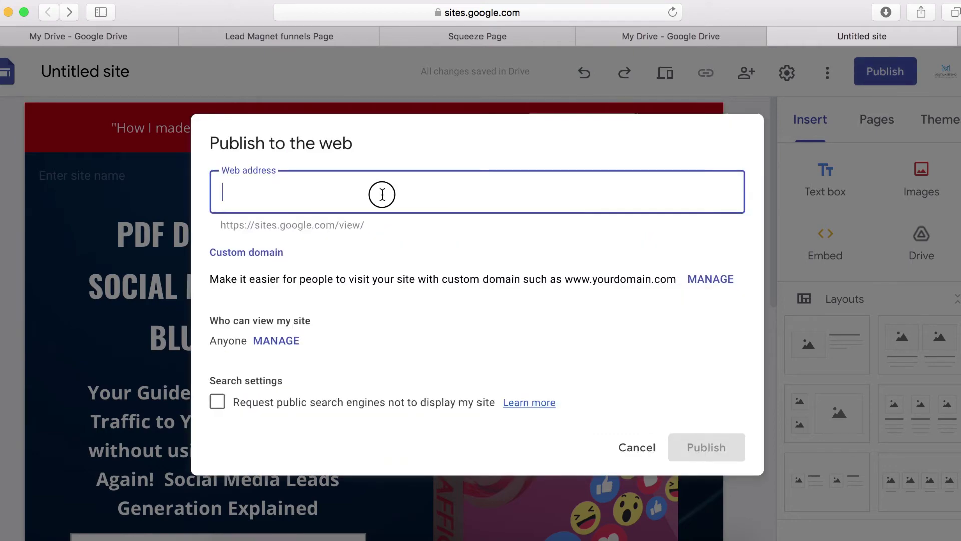
{"action": "type", "text": "lea"}
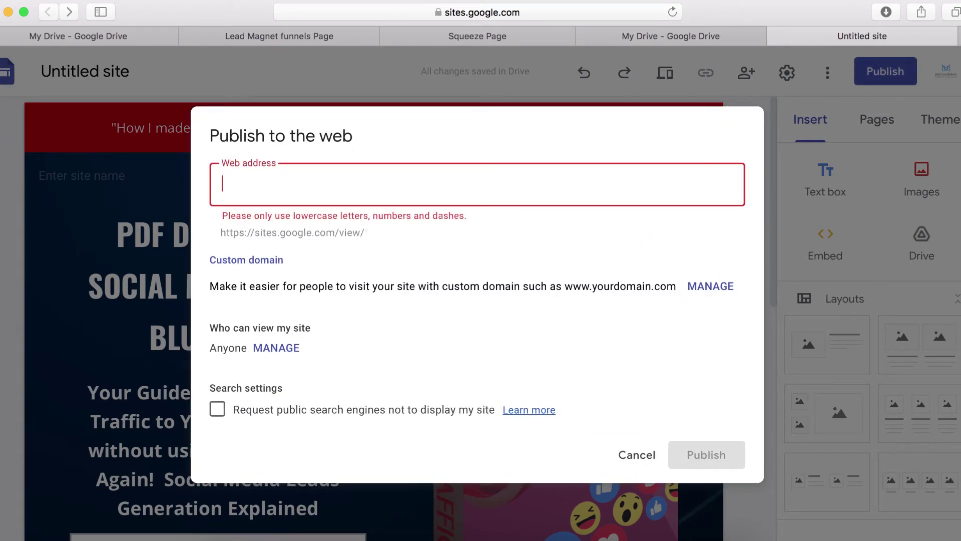
{"action": "type", "text": "ds"}
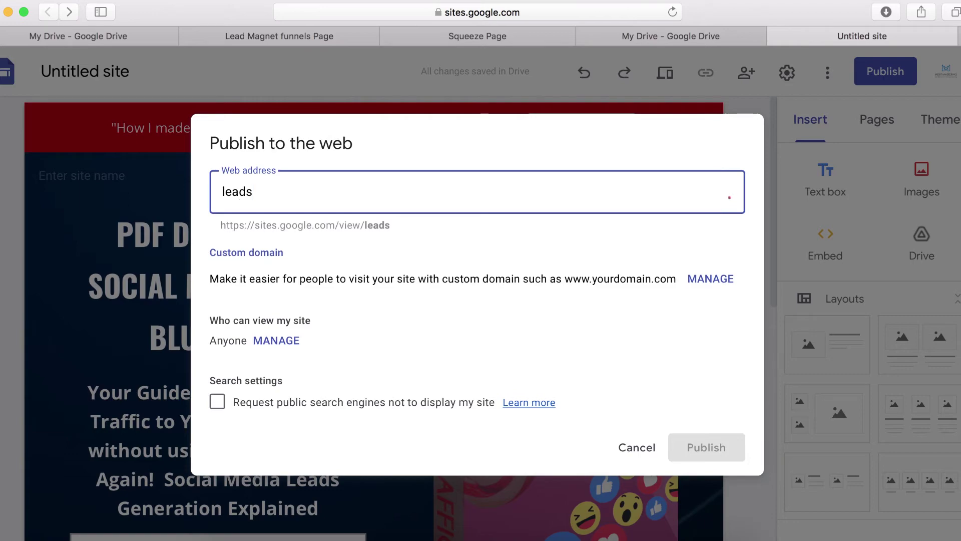
{"action": "type", "text": "ma"}
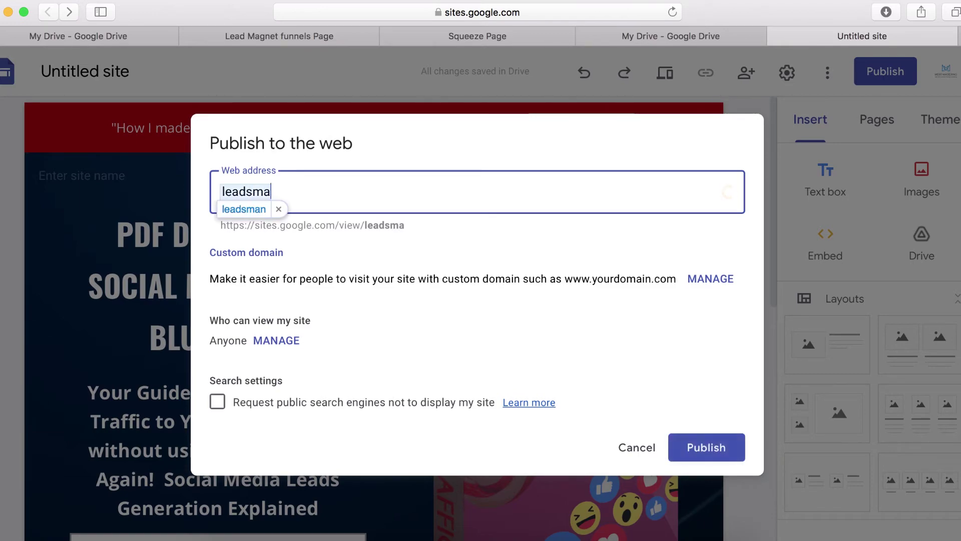
{"action": "type", "text": "gnet-"}
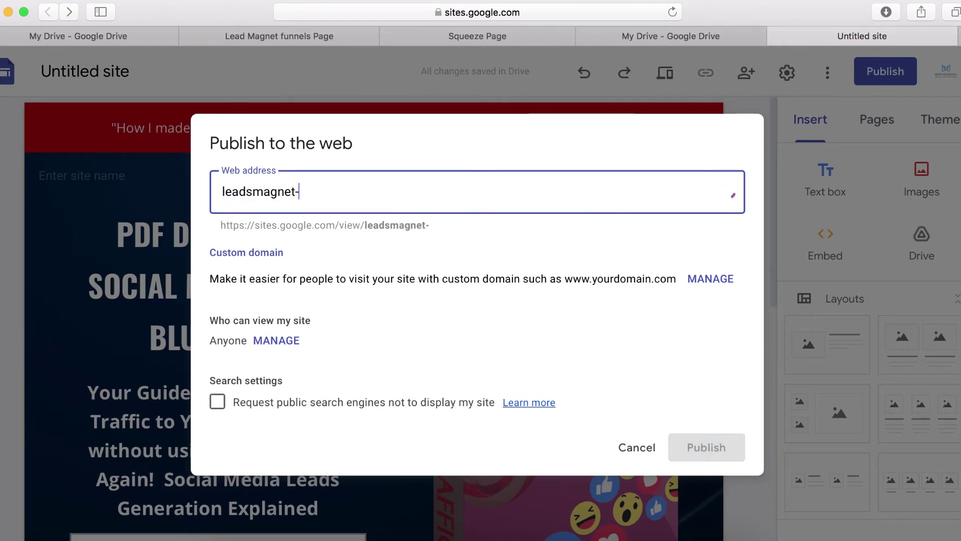
{"action": "type", "text": "pags"}
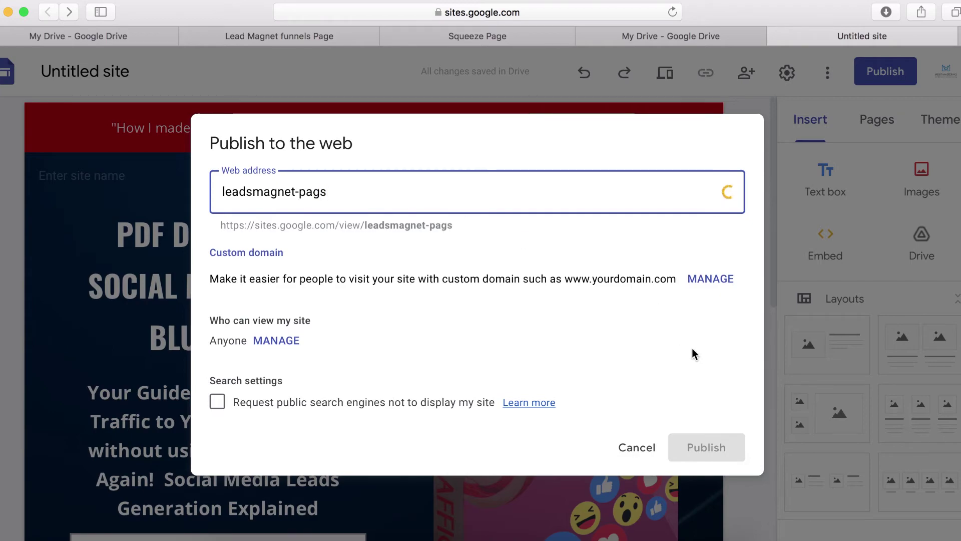
{"action": "left_click", "coordinate": [710, 450]}
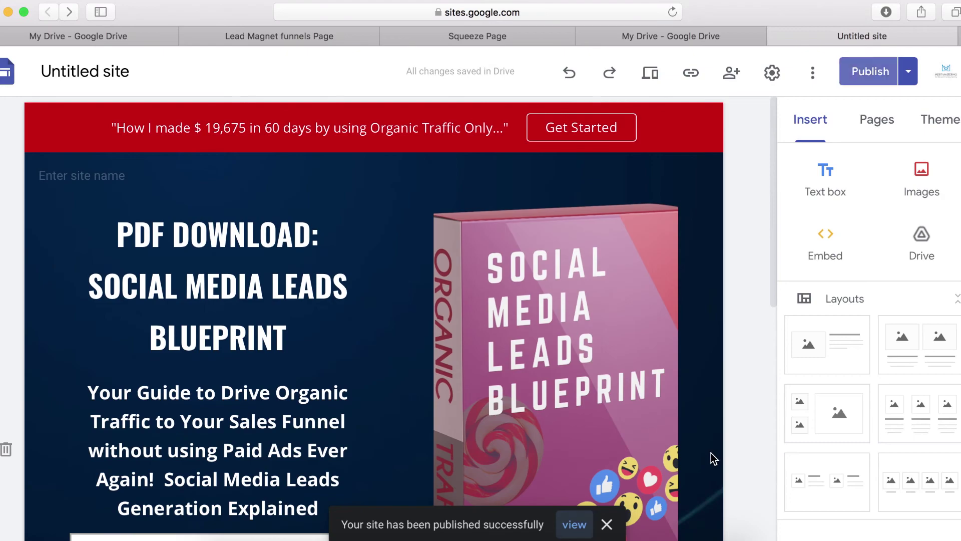
{"action": "scroll", "coordinate": [620, 424], "scroll_direction": "down", "scroll_amount": 10}
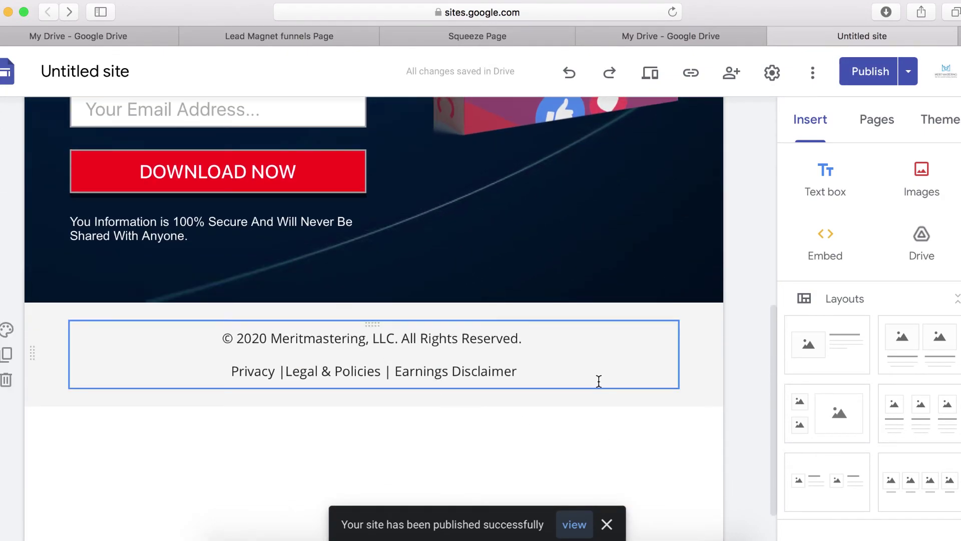
{"action": "scroll", "coordinate": [598, 381], "scroll_direction": "up", "scroll_amount": 5}
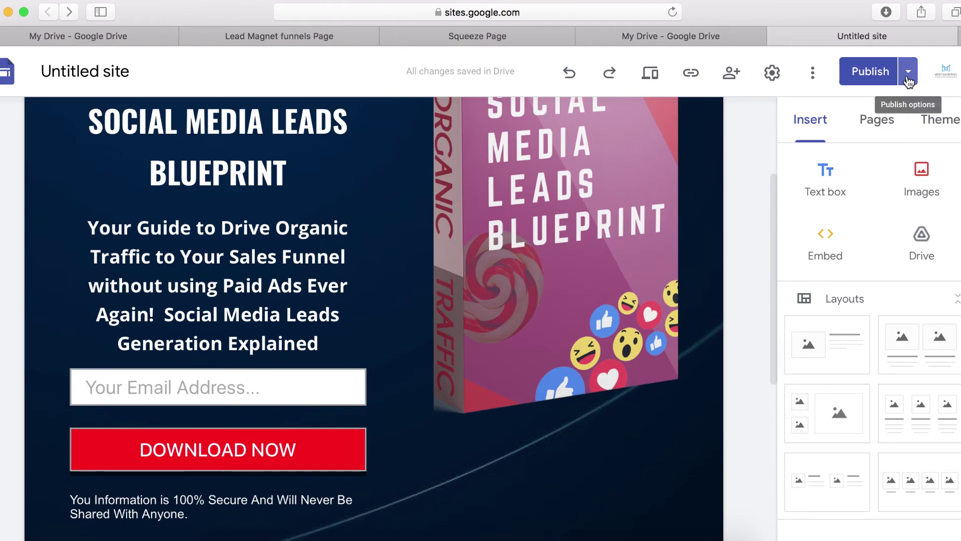
{"action": "left_click", "coordinate": [909, 75]}
{"action": "left_click", "coordinate": [807, 155]}
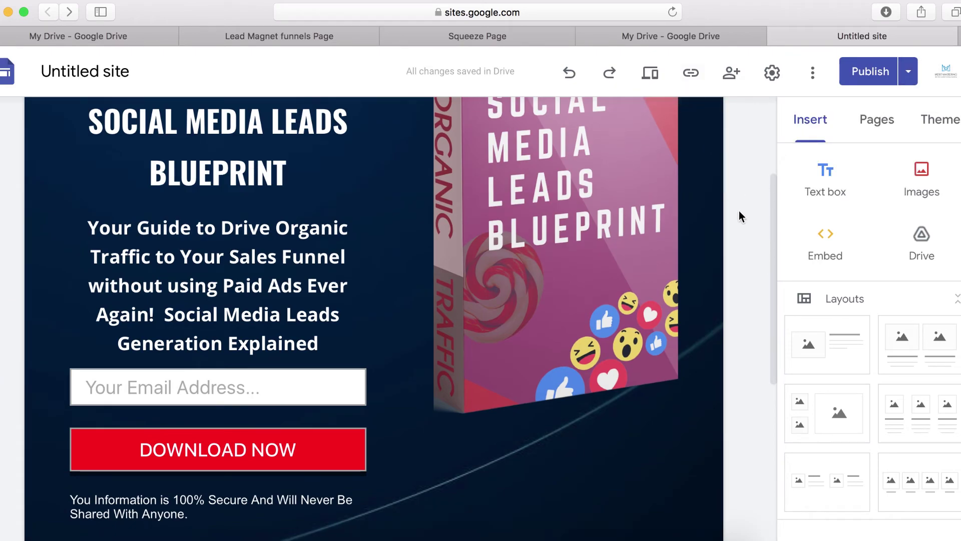
{"action": "left_click", "coordinate": [654, 78]}
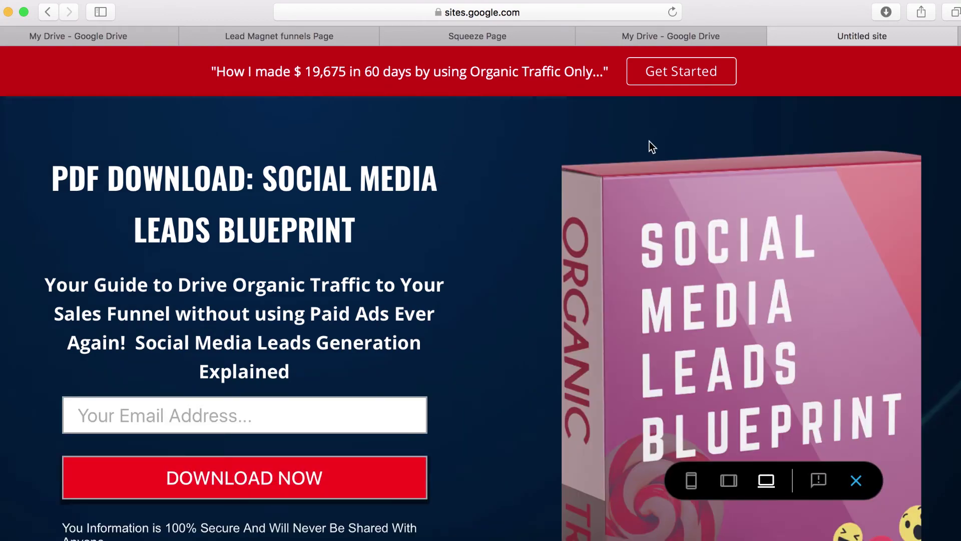
{"action": "scroll", "coordinate": [577, 367], "scroll_direction": "down", "scroll_amount": 6}
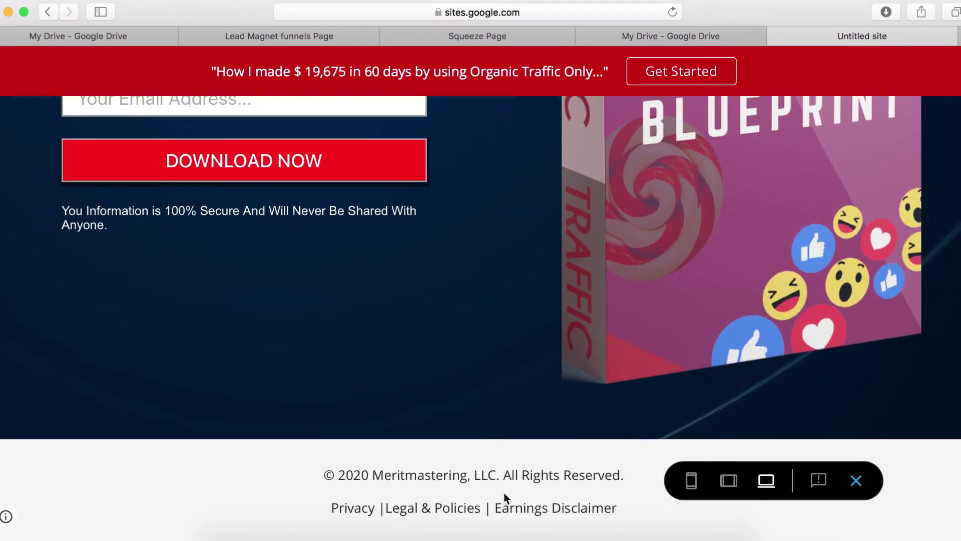
{"action": "scroll", "coordinate": [503, 493], "scroll_direction": "up", "scroll_amount": 6}
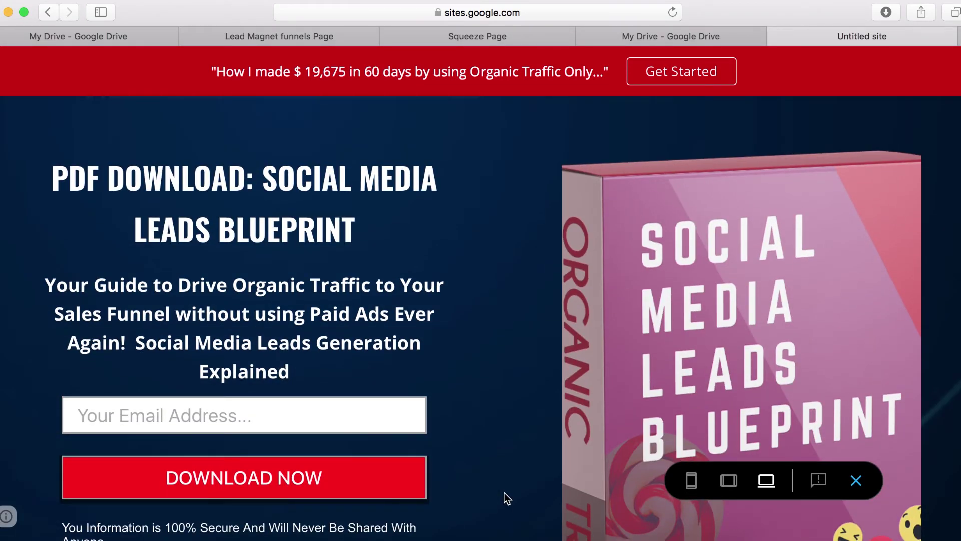
{"action": "scroll", "coordinate": [504, 492], "scroll_direction": "down", "scroll_amount": 4}
{"action": "scroll", "coordinate": [503, 493], "scroll_direction": "down", "scroll_amount": 2}
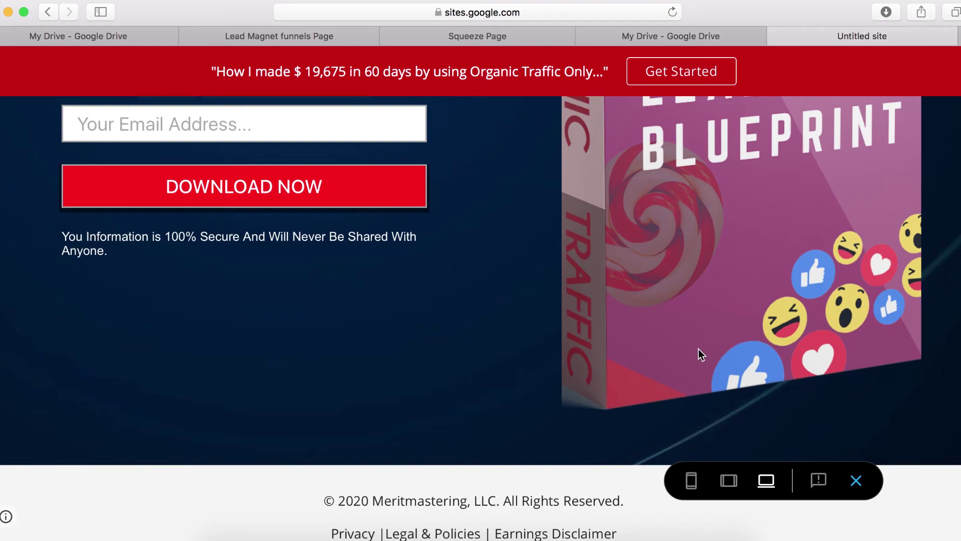
{"action": "scroll", "coordinate": [729, 299], "scroll_direction": "up", "scroll_amount": 6}
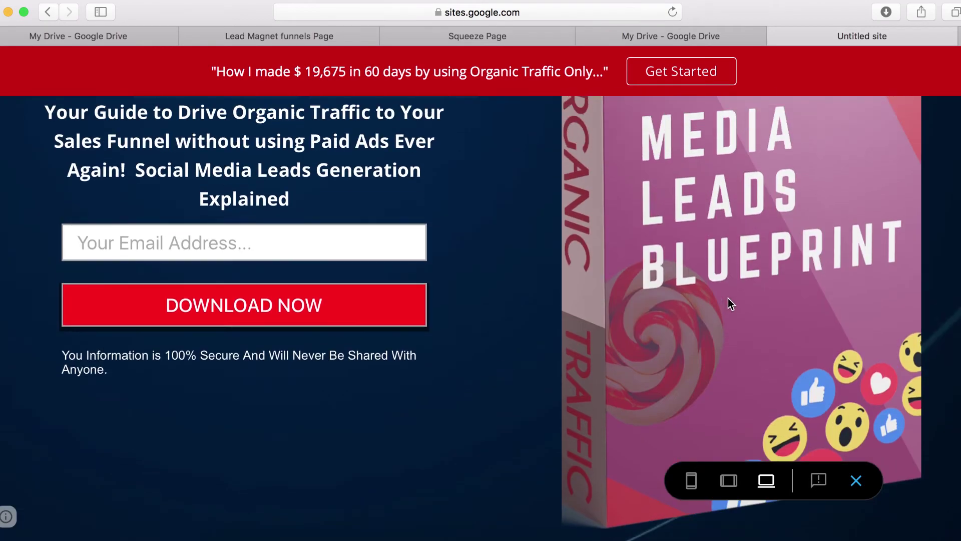
{"action": "scroll", "coordinate": [728, 298], "scroll_direction": "down", "scroll_amount": 8}
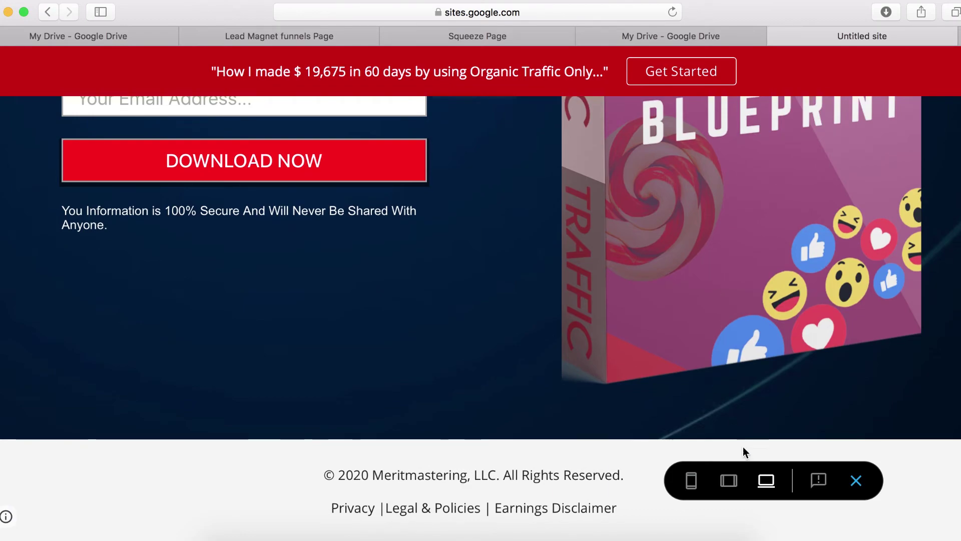
{"action": "left_click", "coordinate": [857, 482]}
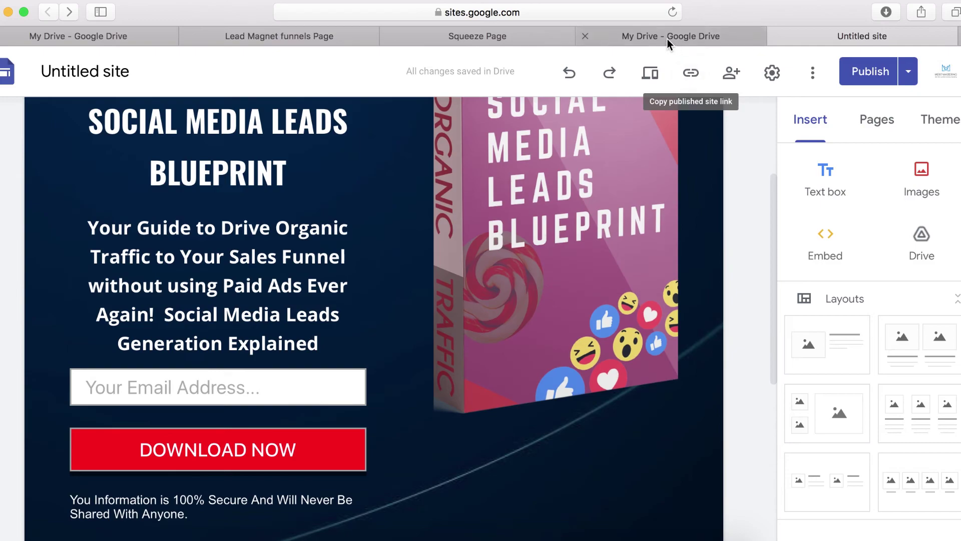
Shorten the ebook cover image and fit it uncropped so the whole box shows.
{"action": "left_click", "coordinate": [547, 349]}
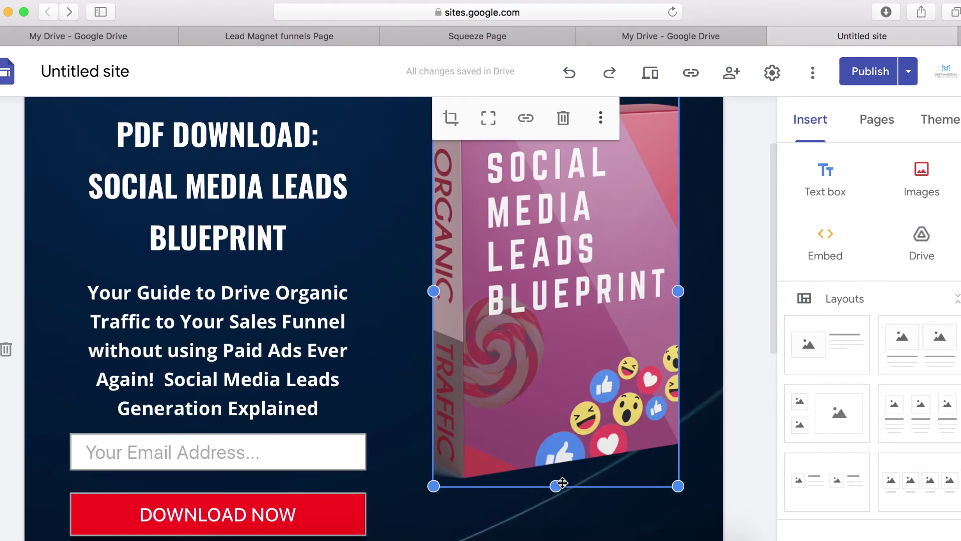
{"action": "left_click_drag", "start_coordinate": [563, 483], "coordinate": [559, 400]}
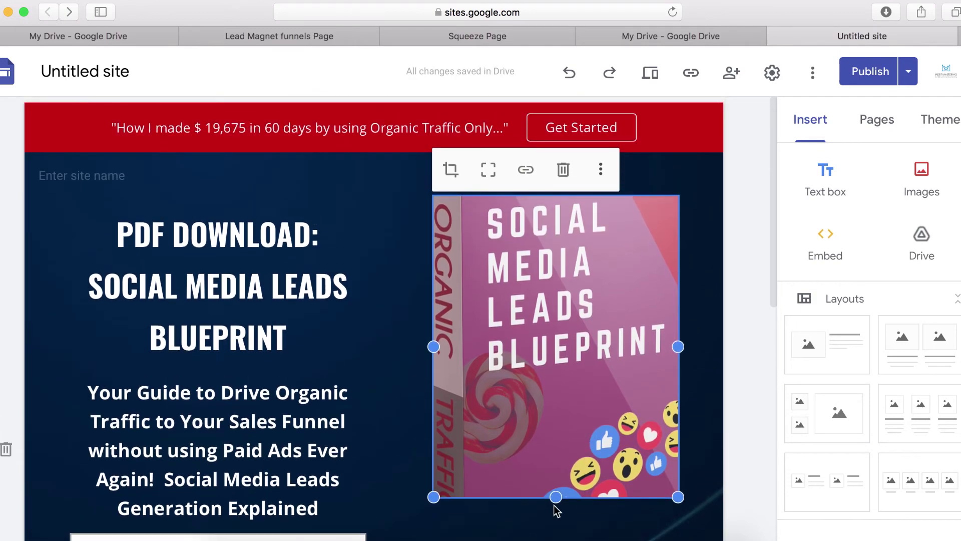
{"action": "left_click_drag", "start_coordinate": [556, 497], "coordinate": [556, 478]}
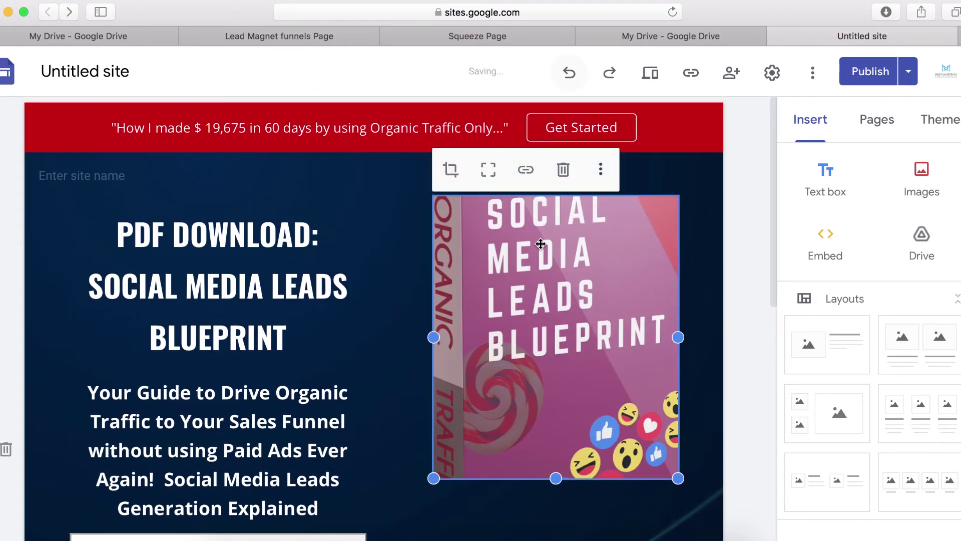
{"action": "left_click", "coordinate": [488, 169]}
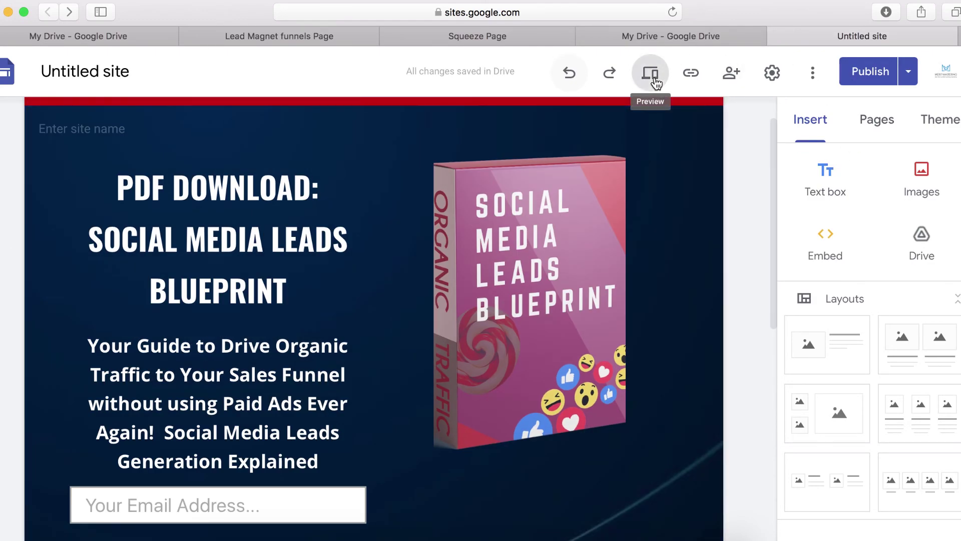
{"action": "left_click", "coordinate": [654, 80]}
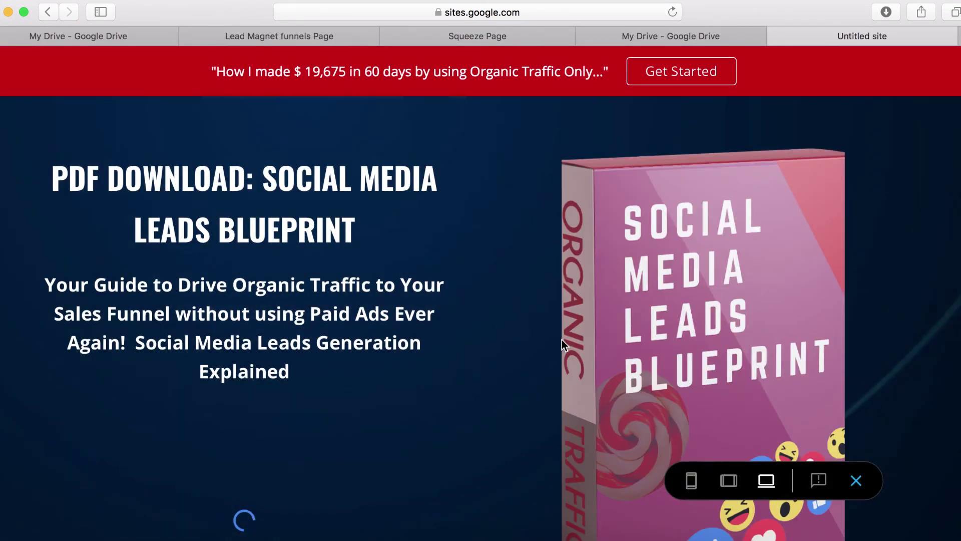
{"action": "scroll", "coordinate": [541, 341], "scroll_direction": "down", "scroll_amount": 5}
{"action": "scroll", "coordinate": [650, 334], "scroll_direction": "up", "scroll_amount": 2}
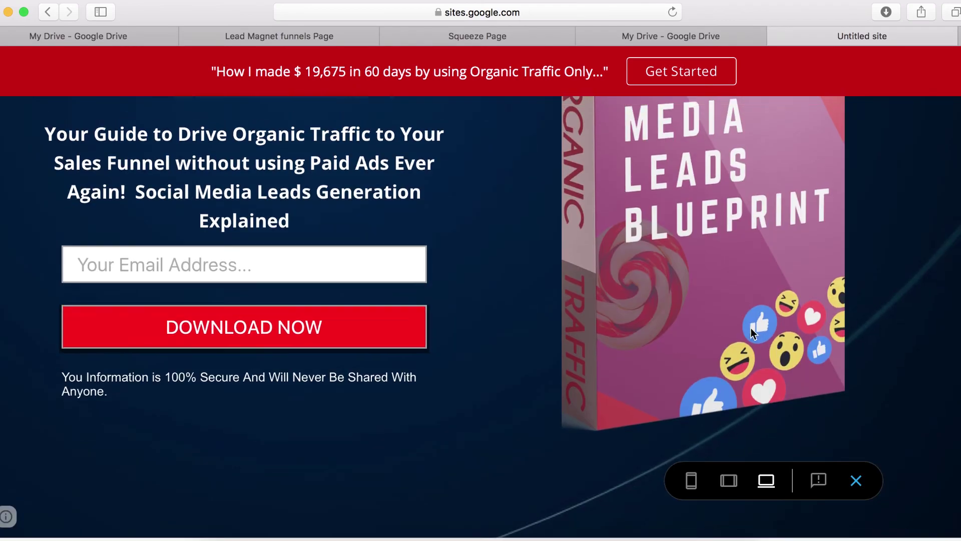
{"action": "scroll", "coordinate": [716, 320], "scroll_direction": "up", "scroll_amount": 1}
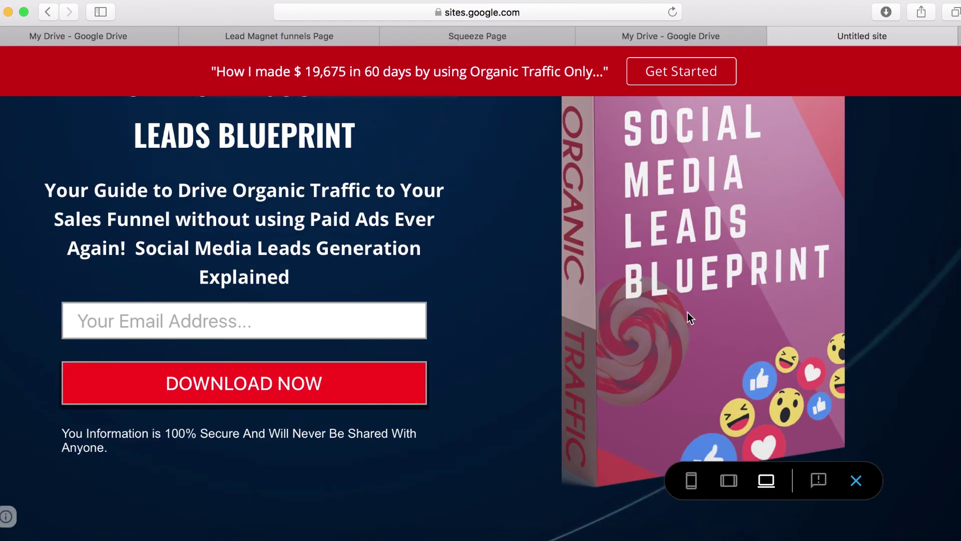
{"action": "left_click", "coordinate": [729, 480]}
{"action": "scroll", "coordinate": [606, 389], "scroll_direction": "up", "scroll_amount": 2}
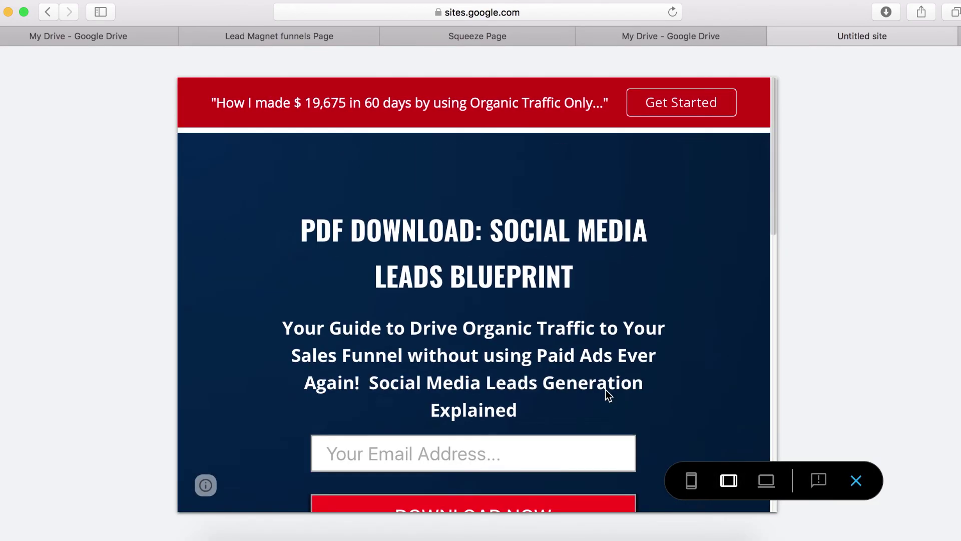
{"action": "scroll", "coordinate": [606, 390], "scroll_direction": "down", "scroll_amount": 8}
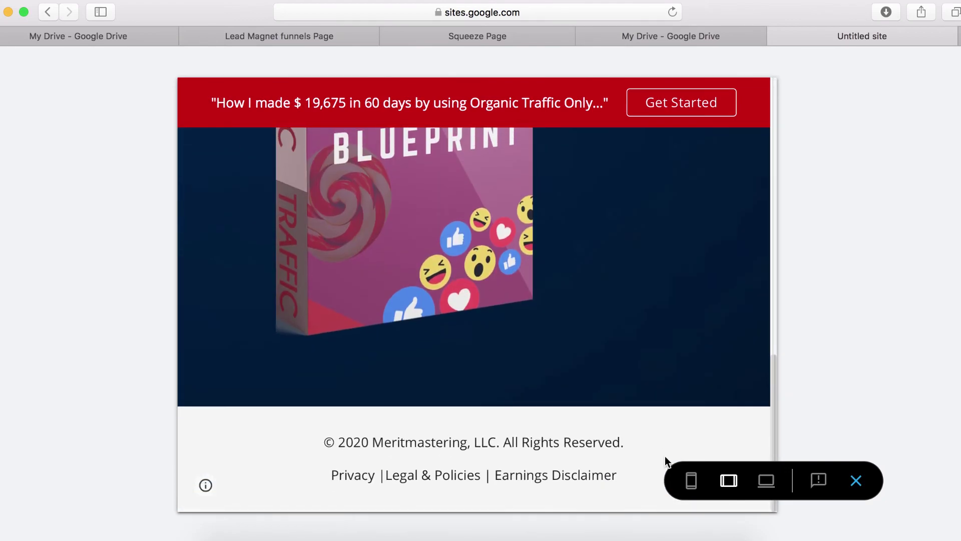
{"action": "left_click", "coordinate": [691, 481]}
{"action": "scroll", "coordinate": [534, 312], "scroll_direction": "up", "scroll_amount": 10}
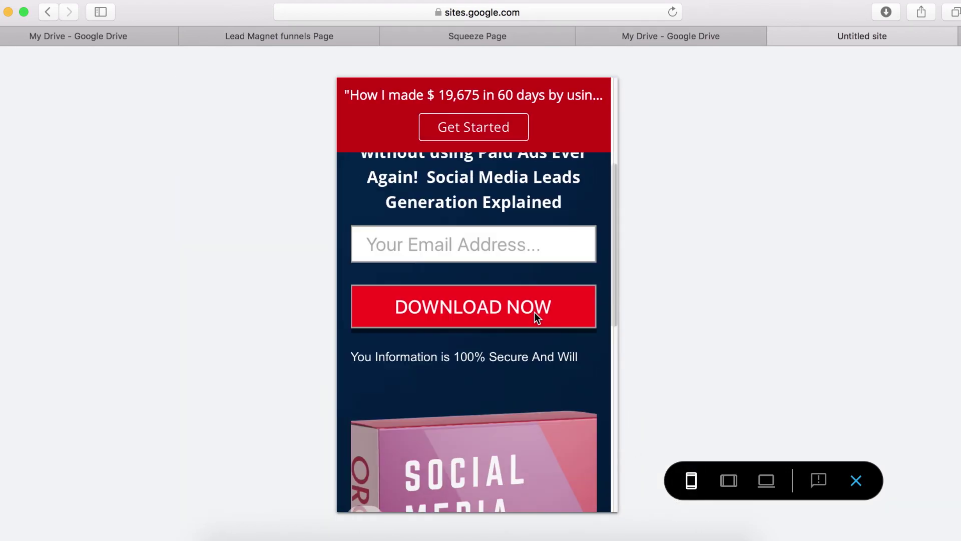
{"action": "scroll", "coordinate": [534, 312], "scroll_direction": "down", "scroll_amount": 10}
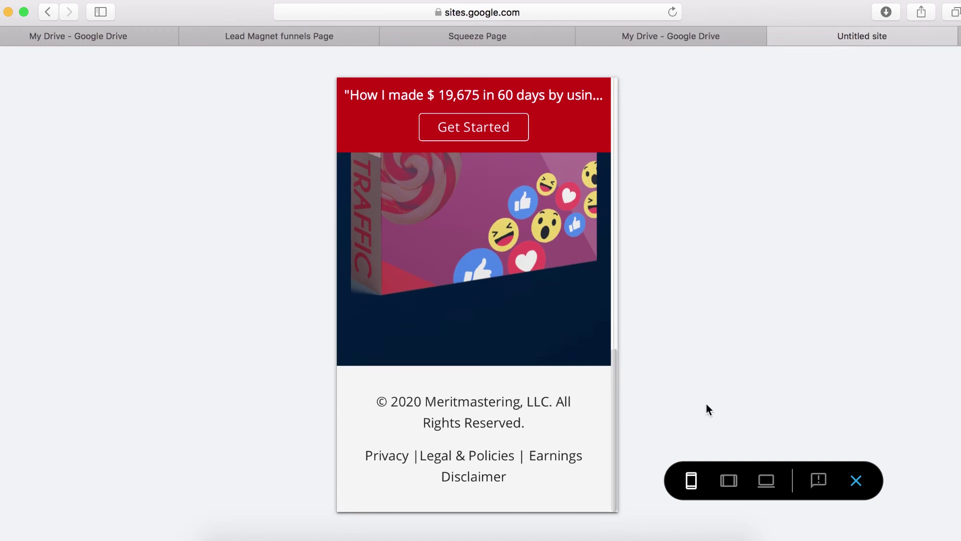
{"action": "left_click", "coordinate": [856, 481]}
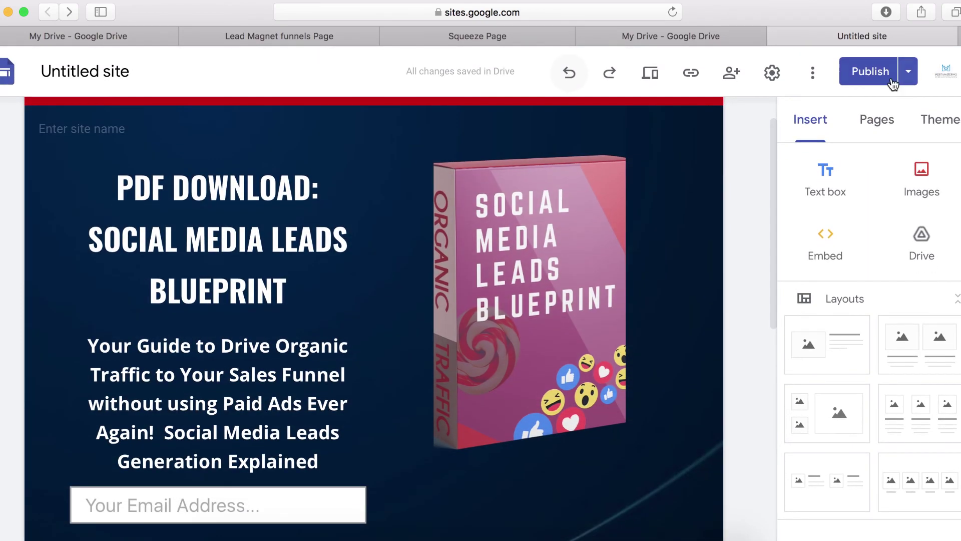
Publish the reviewed changes and view the live published squeeze page.
{"action": "left_click", "coordinate": [891, 82]}
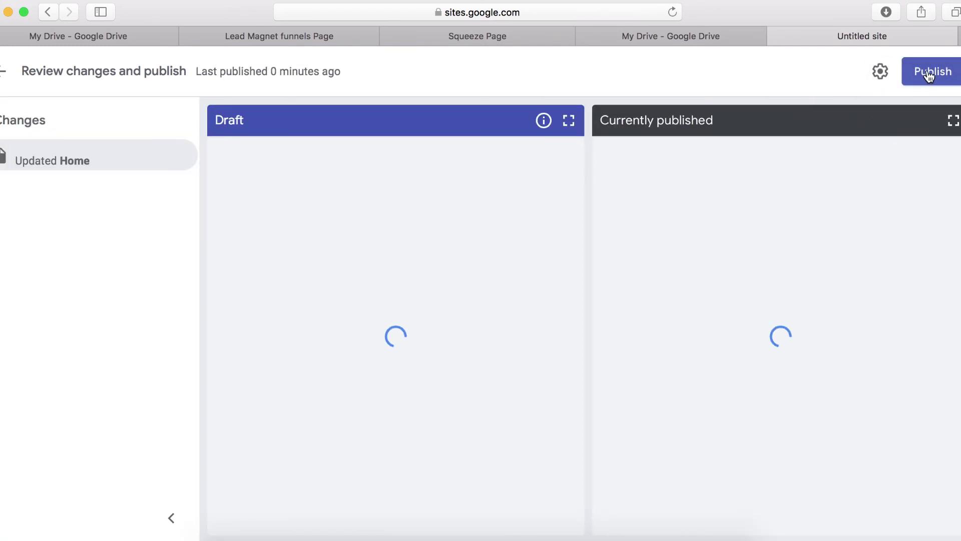
{"action": "left_click", "coordinate": [930, 73]}
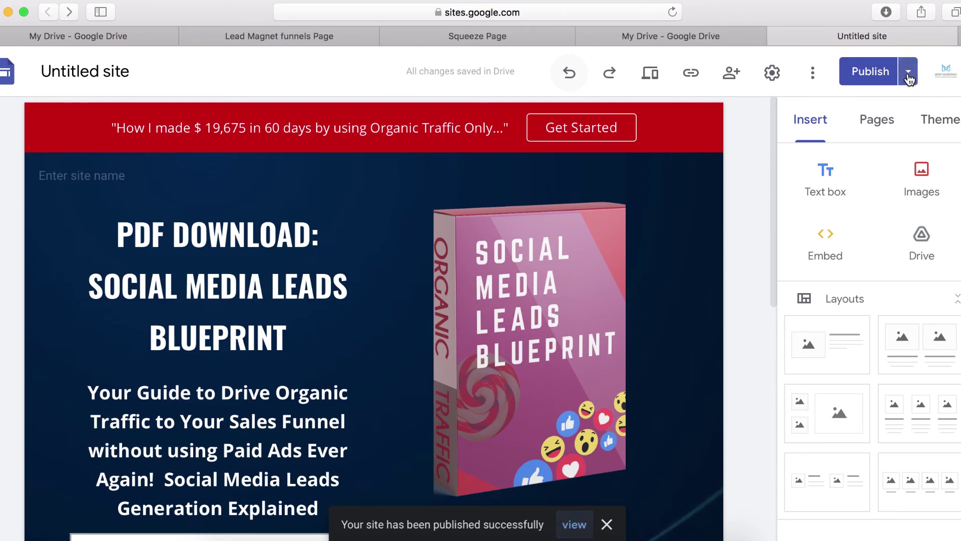
{"action": "left_click", "coordinate": [908, 71]}
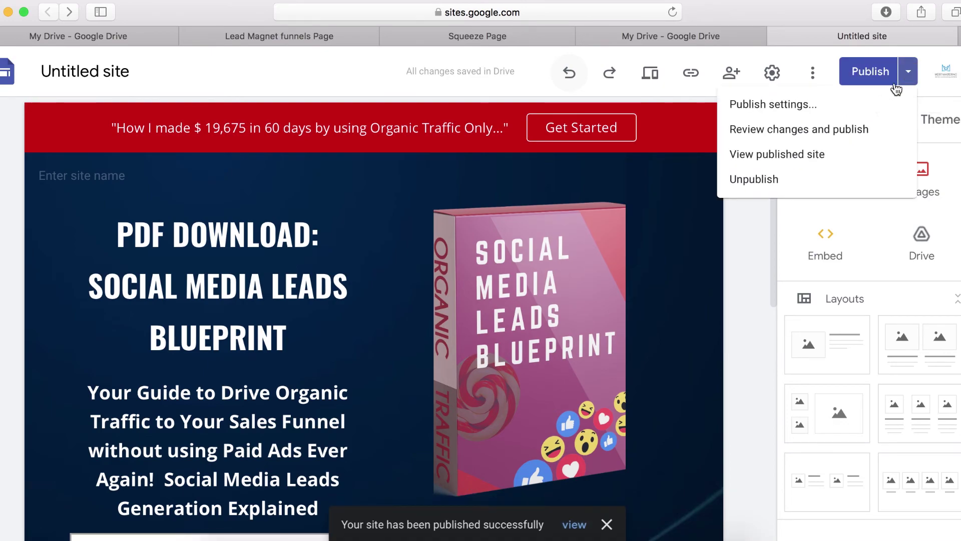
{"action": "left_click", "coordinate": [821, 159]}
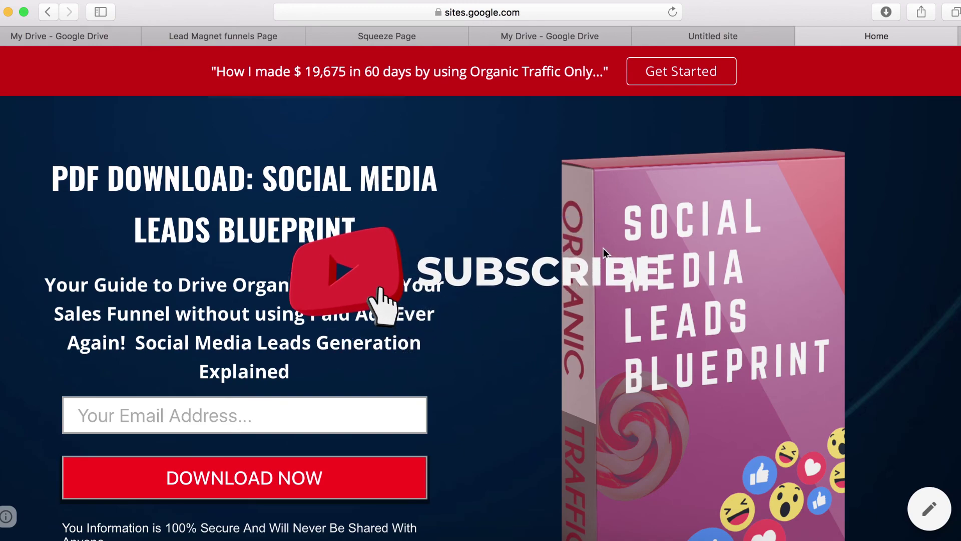
{"action": "scroll", "coordinate": [422, 224], "scroll_direction": "down", "scroll_amount": 5}
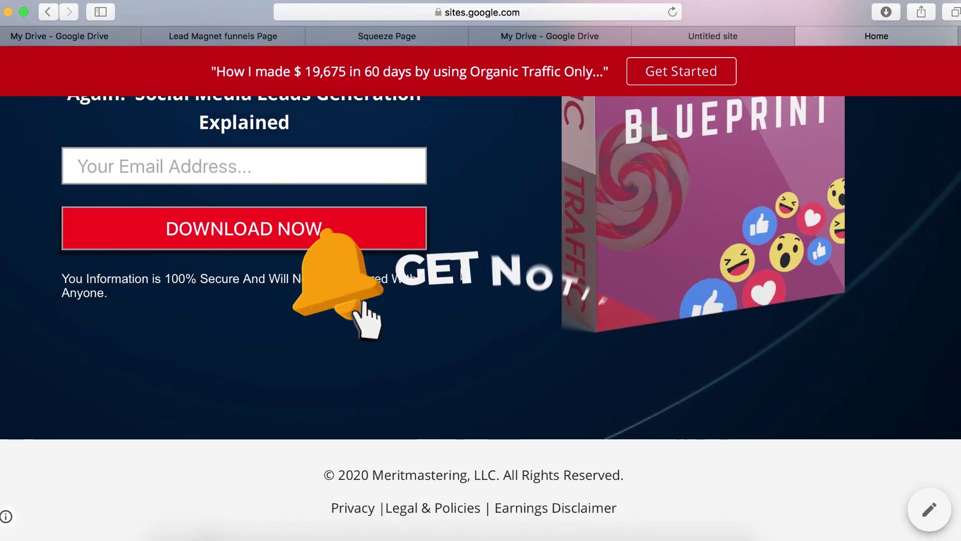
{"action": "scroll", "coordinate": [350, 321], "scroll_direction": "up", "scroll_amount": 5}
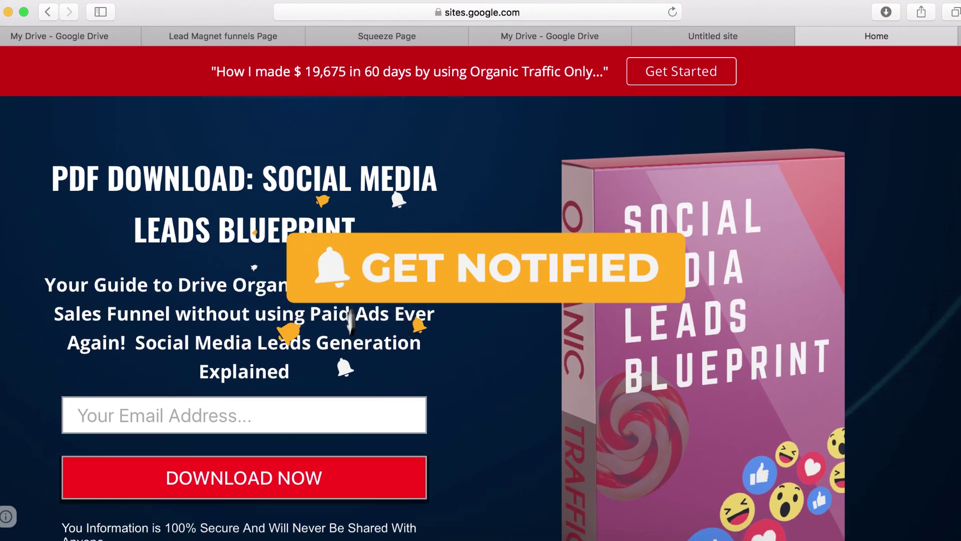